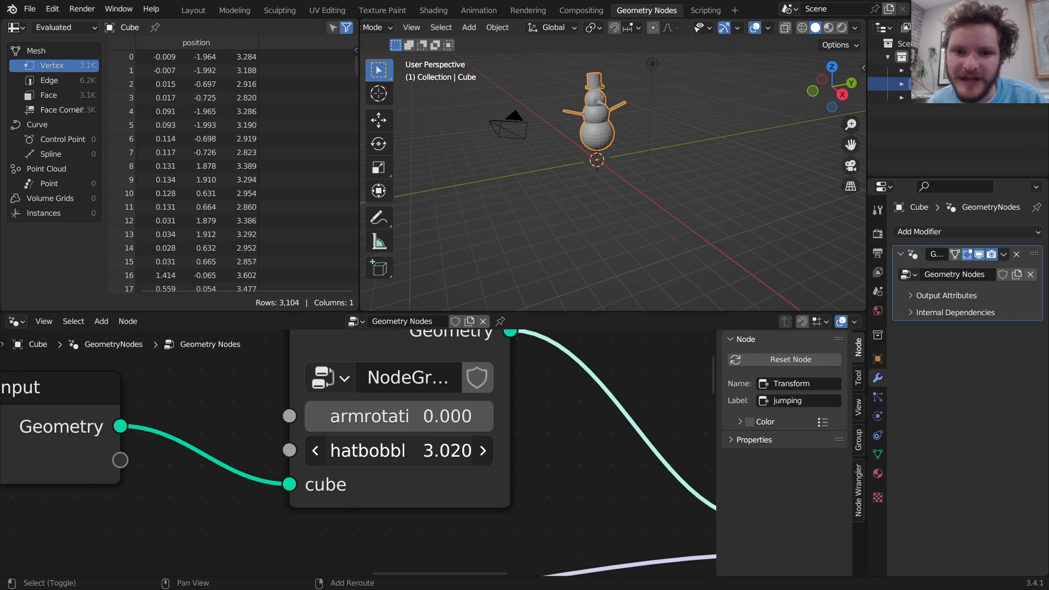
Step: Play the snowman animation while viewing it from another angle, and return to the first frame
key("space")
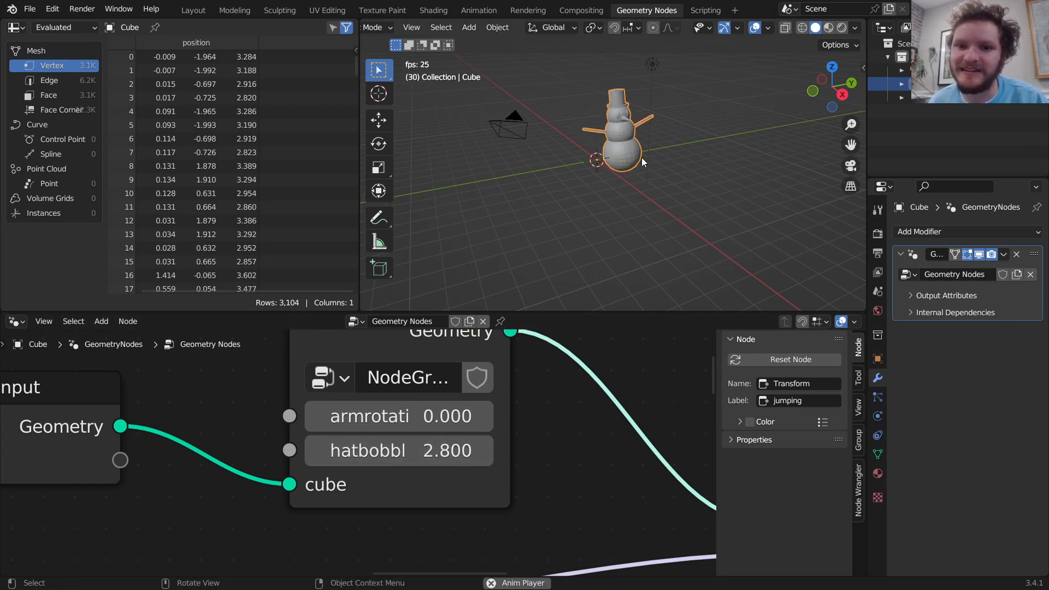
middle_click_drag(642, 158, 601, 150)
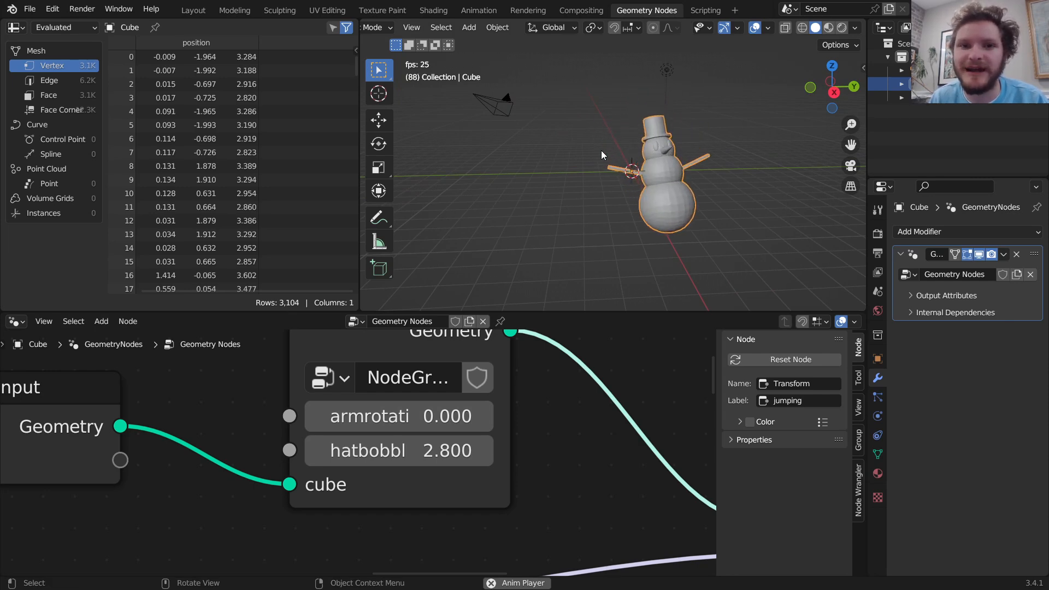
key("space")
key("shift+Left")
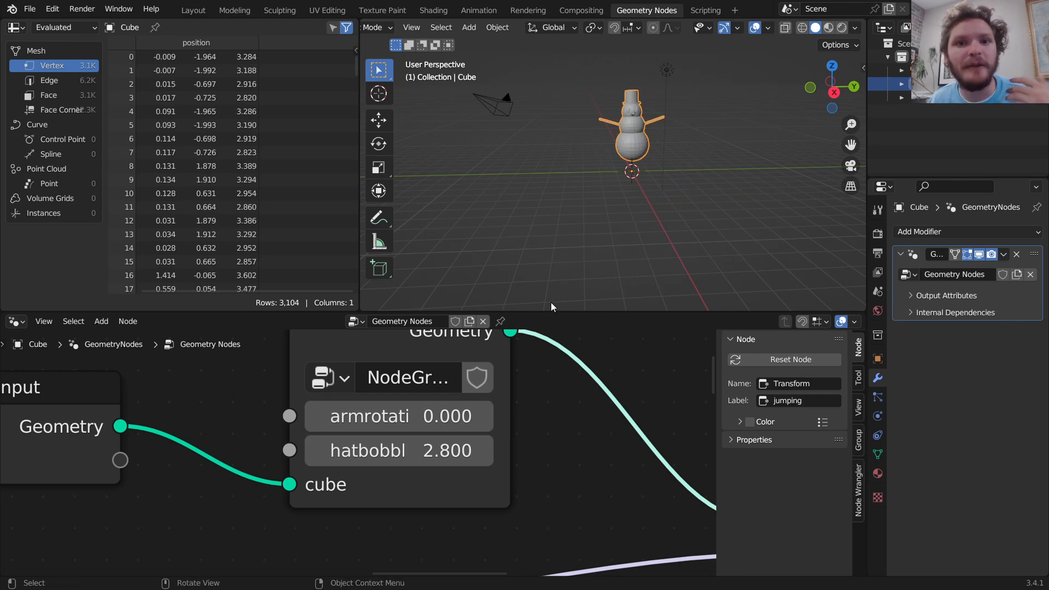
Step: Try other armrotation and hatbobble values on the snowman group node, undoing each change
left_click_drag(411, 420, 476, 420)
key("ctrl+z")
left_click_drag(416, 443, 435, 443)
key("ctrl+z")
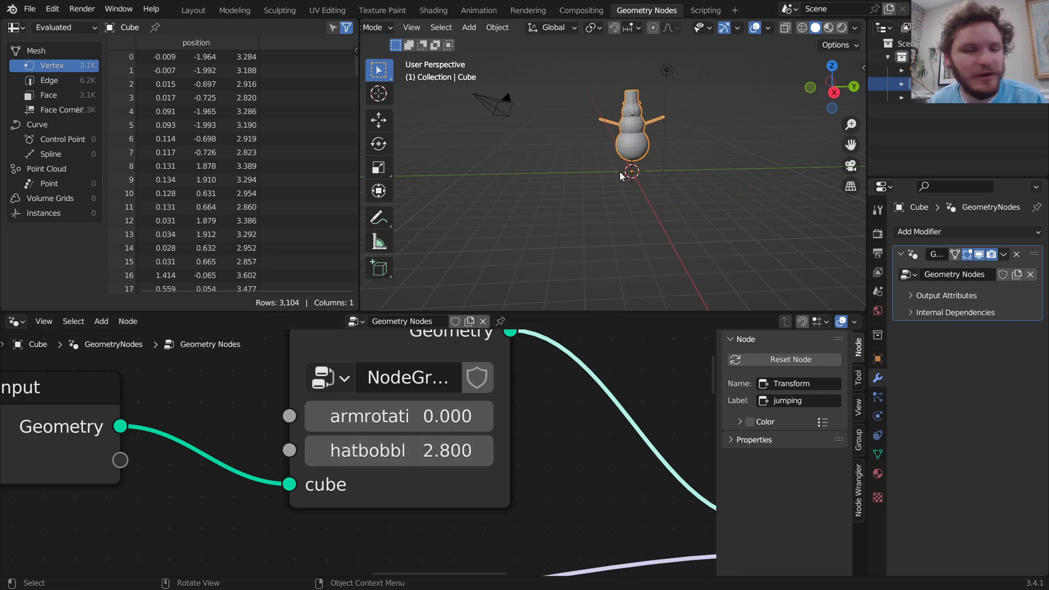
Step: Connect the Multiply node beside Scene Time to the snowman node's hatbobble input, and move the Group Input node clear of it
scroll(456, 358, "down", 5)
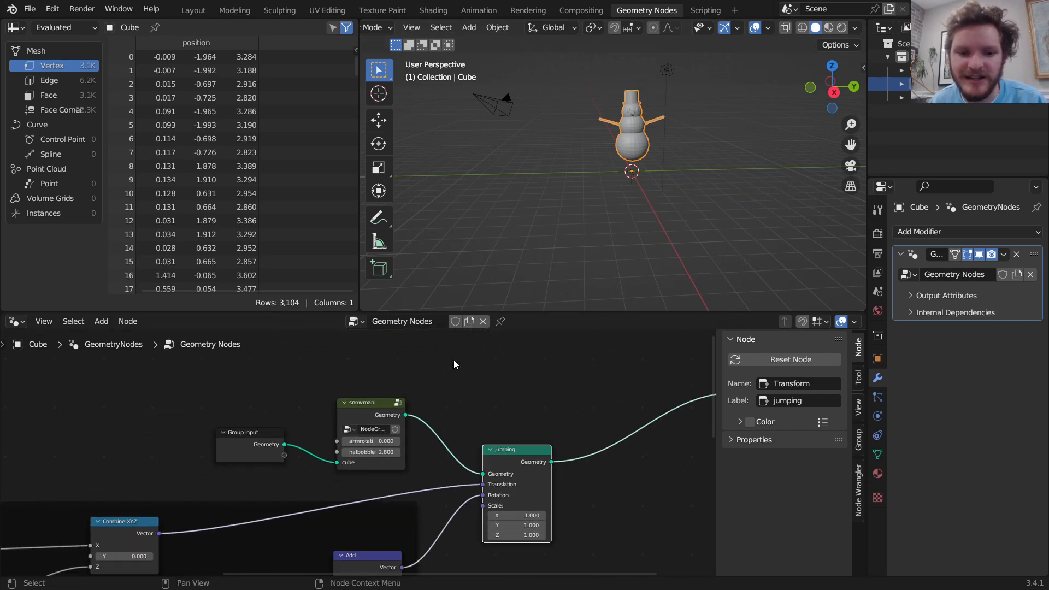
middle_click_drag(391, 398, 541, 364)
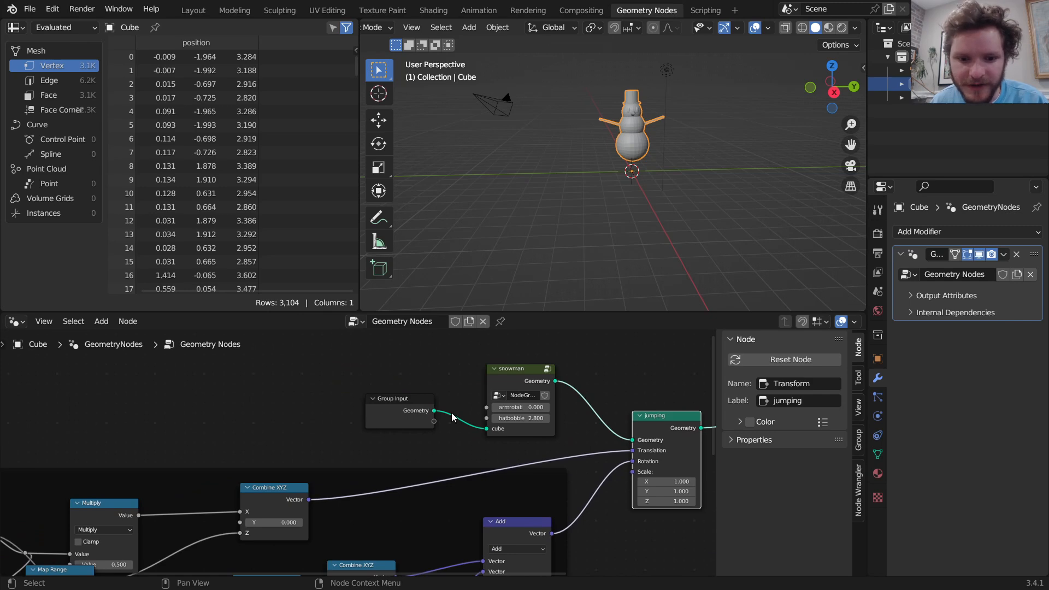
scroll(356, 456, "down", 1)
middle_click_drag(242, 473, 382, 435)
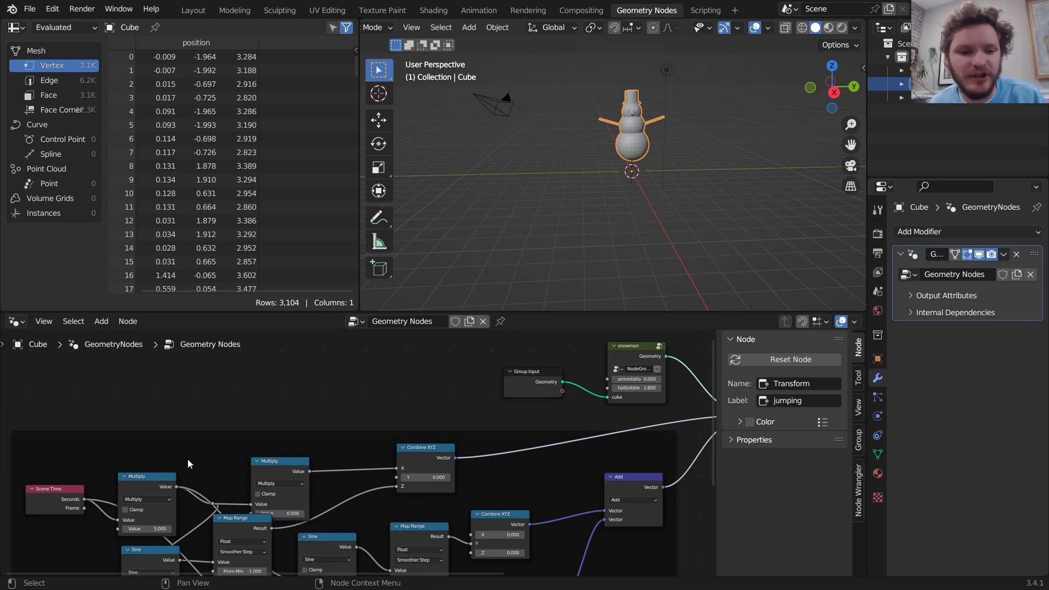
left_click_drag(176, 487, 611, 389)
left_click_drag(534, 378, 322, 388)
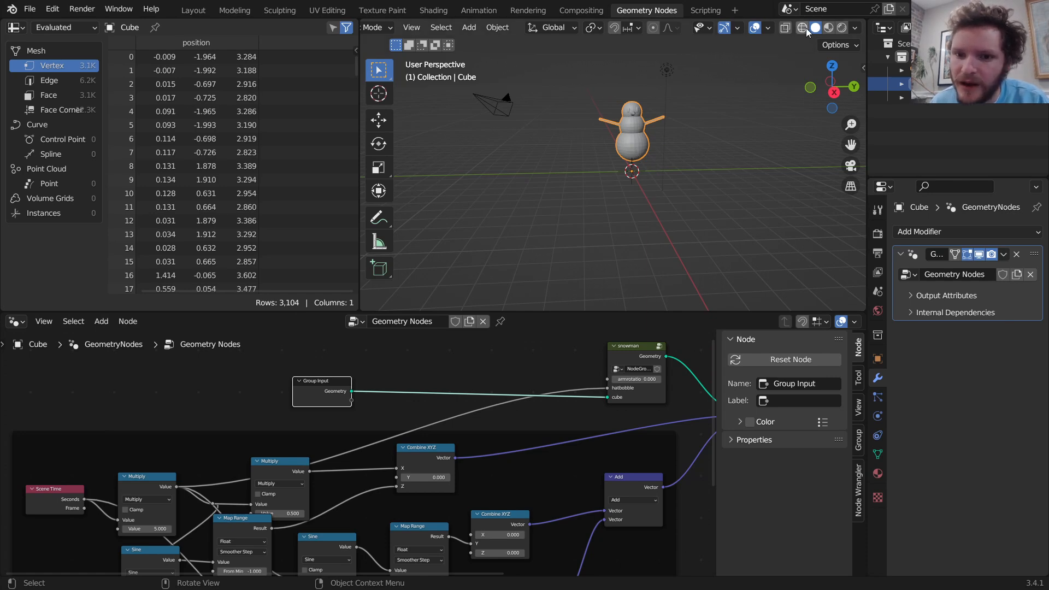
Step: Play the animation from the first frame to check how the hat moves
key("space")
key("space")
key("shift+Left")
key("space")
key("space")
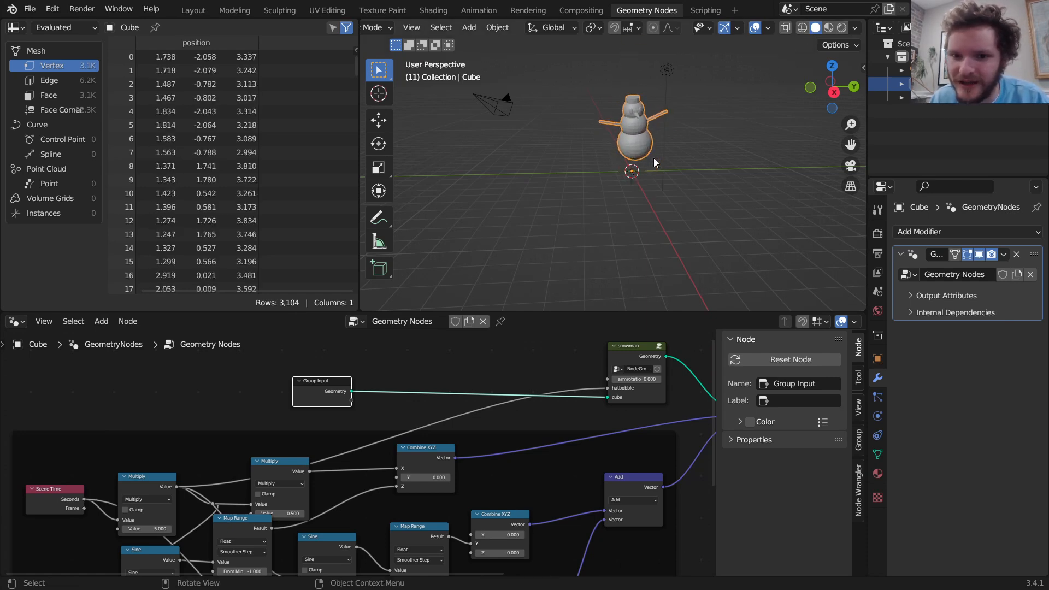
Step: Examine the hat's motion from the first frame in wireframe shading, and return to solid shading
left_click(802, 27)
key("shift+Left")
scroll(678, 106, "up", 4)
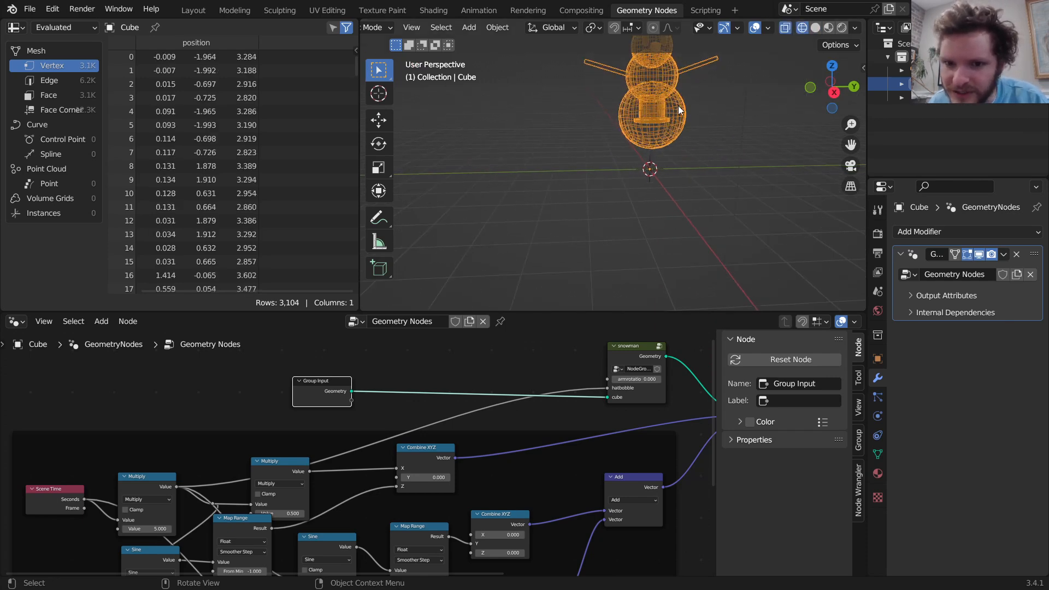
scroll(695, 129, "down", 5)
key("space")
key("space")
left_click(815, 27)
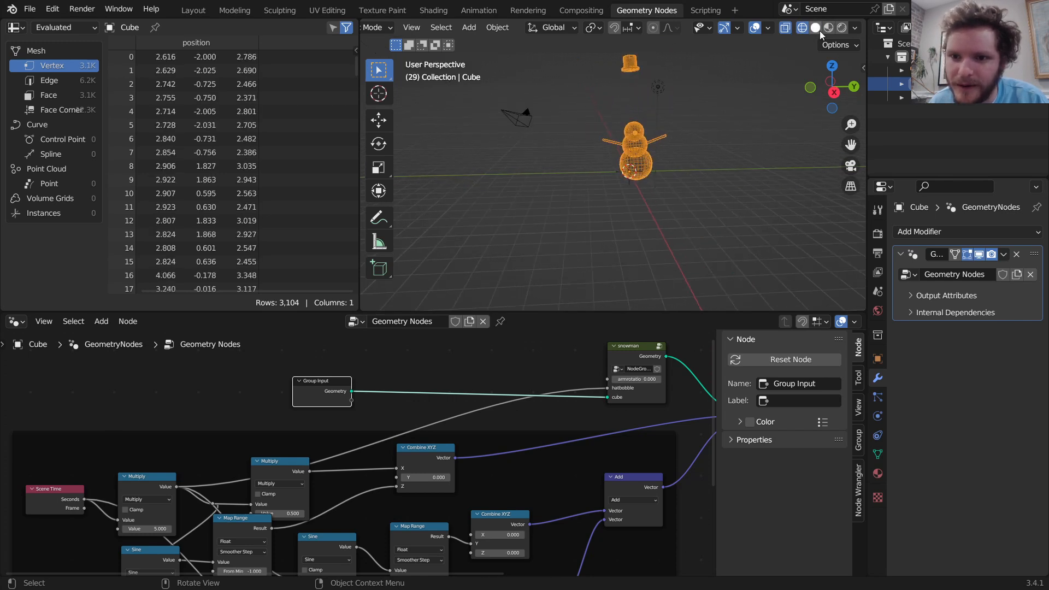
left_click(290, 471)
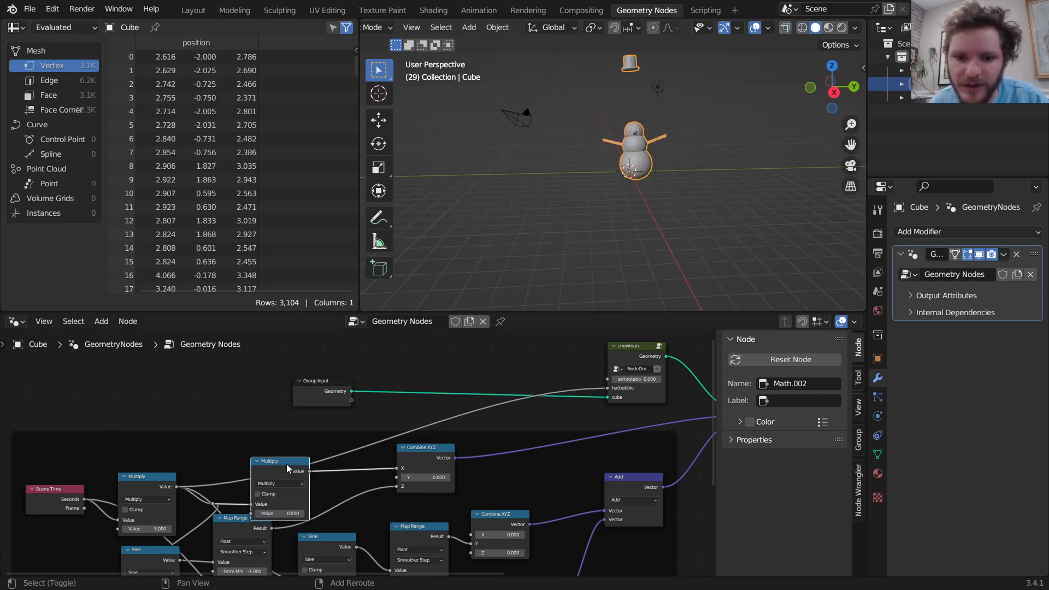
key("shift+d")
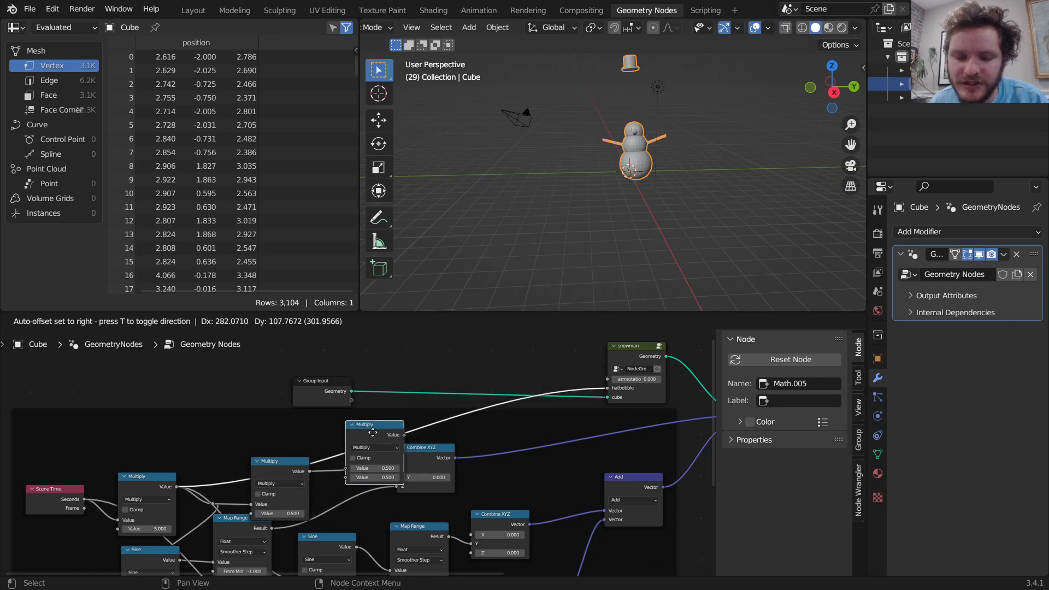
left_click(356, 439)
key("ctrl+z")
Step: Insert a Math node on the link feeding hatbobble and set its operation to Sine
key("shift+a")
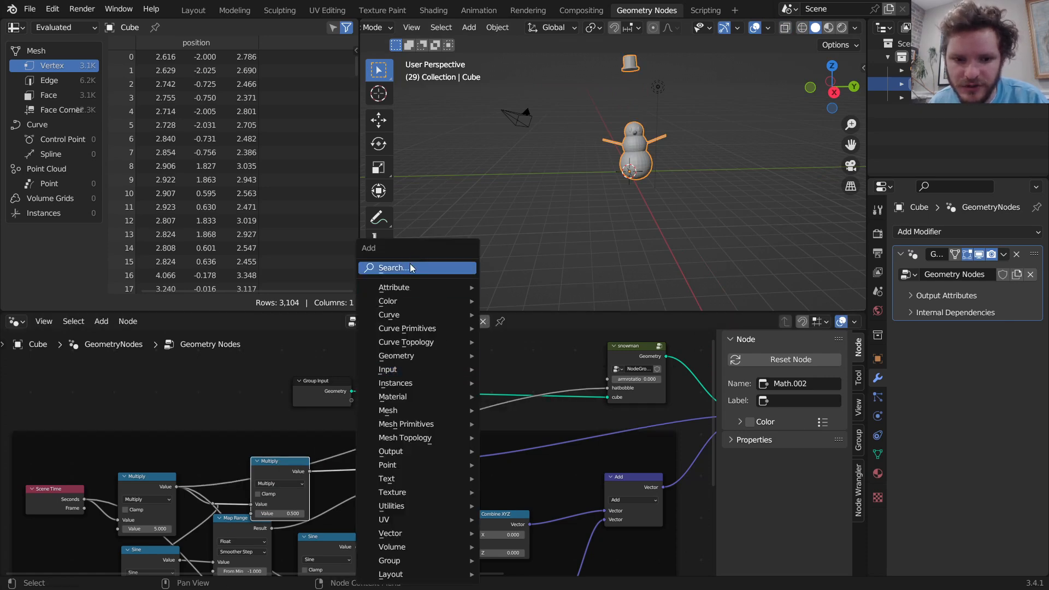
left_click(410, 266)
type("math")
left_click(429, 288)
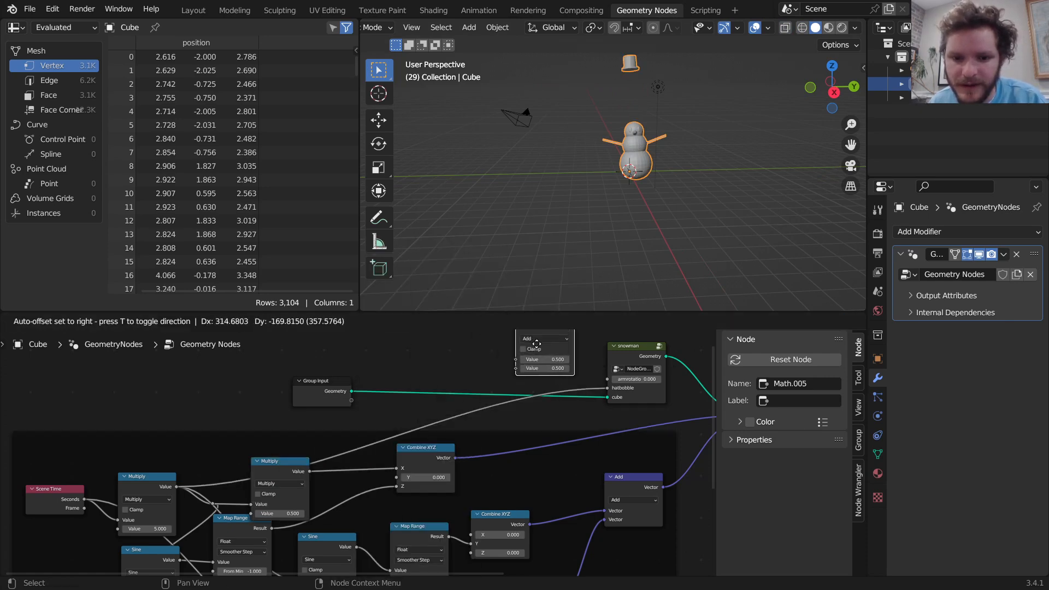
left_click(451, 362)
scroll(452, 363, "up", 3)
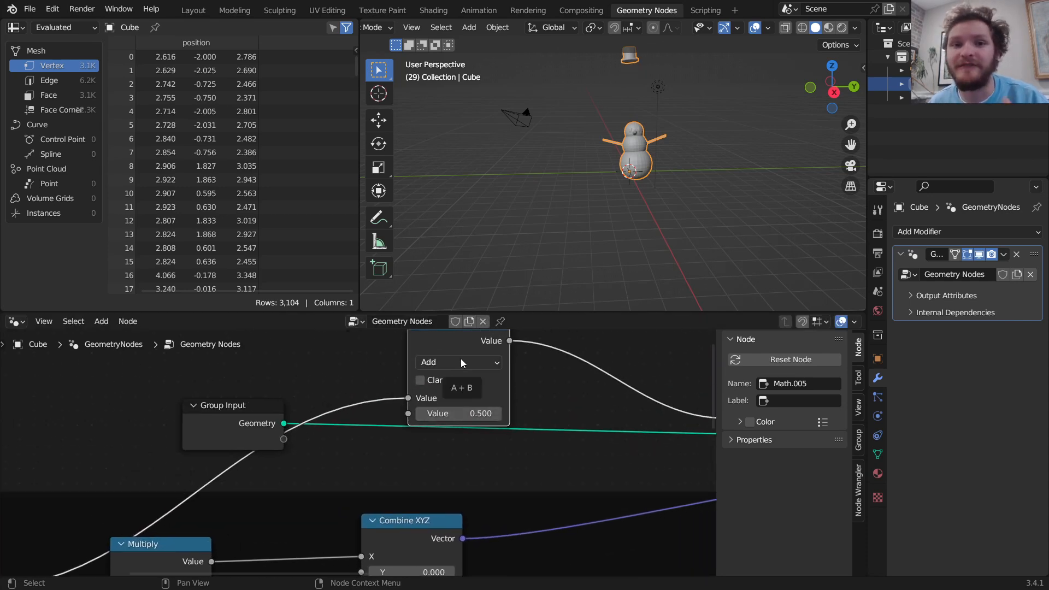
left_click(466, 363)
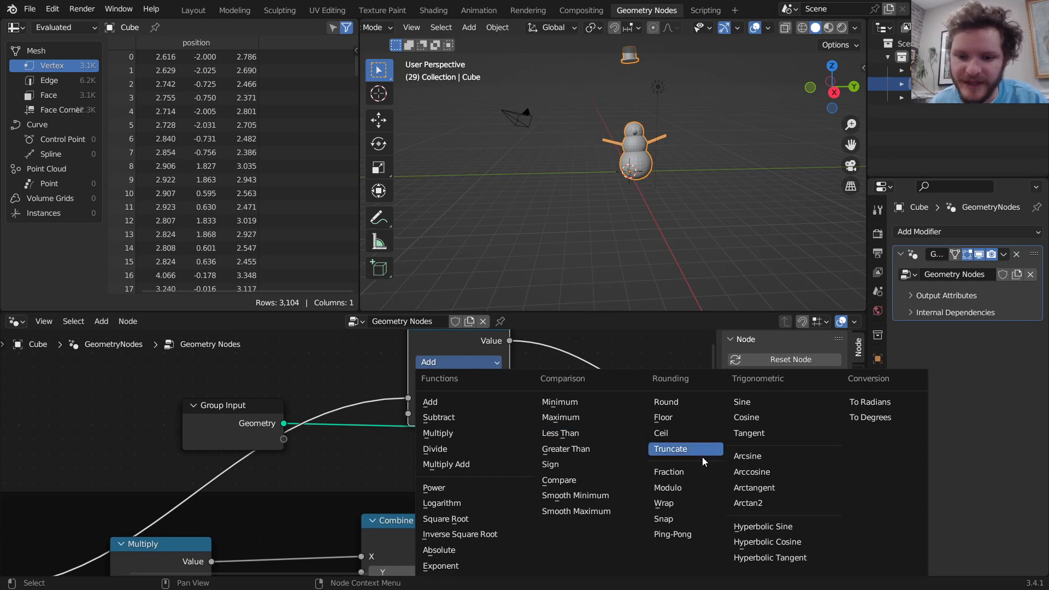
left_click(750, 406)
Step: Play back the sine-driven hat motion in wireframe shading and return to the first frame
key("space")
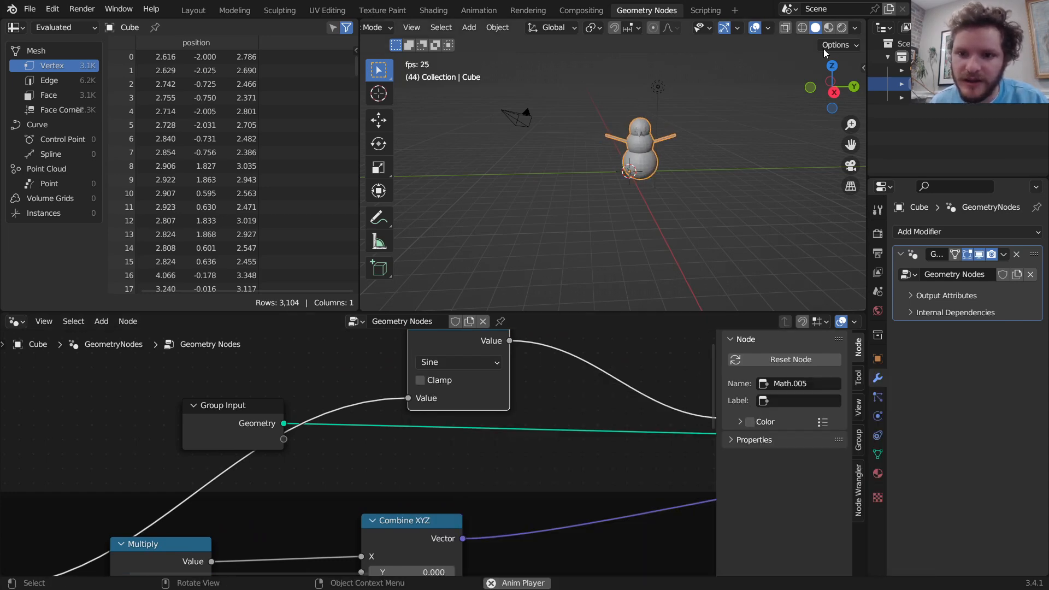
left_click(686, 172)
key("shift+z")
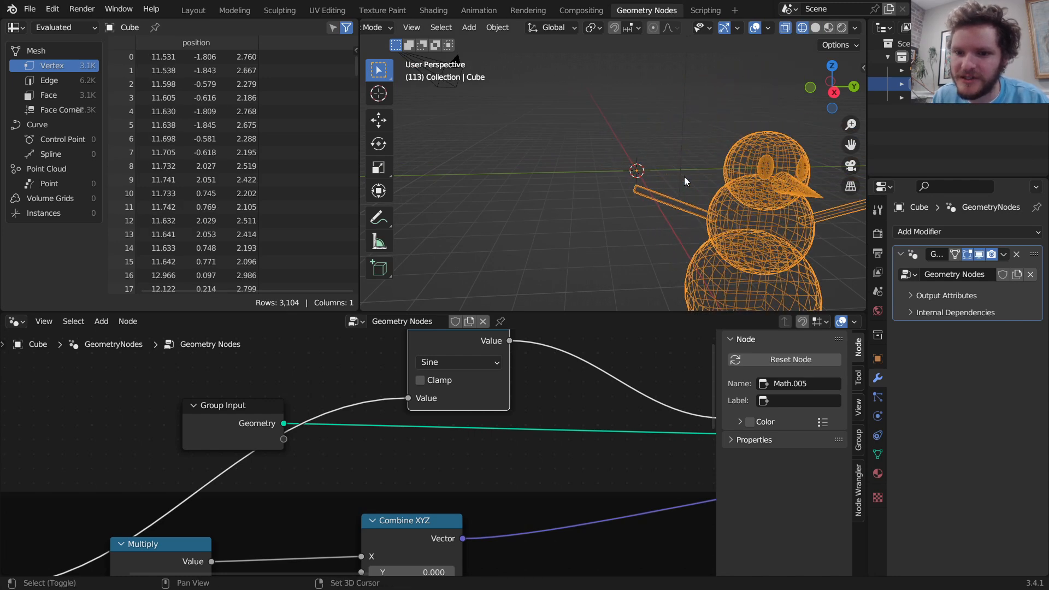
key("shift+Left")
key("space")
key("space")
key("shift+Left")
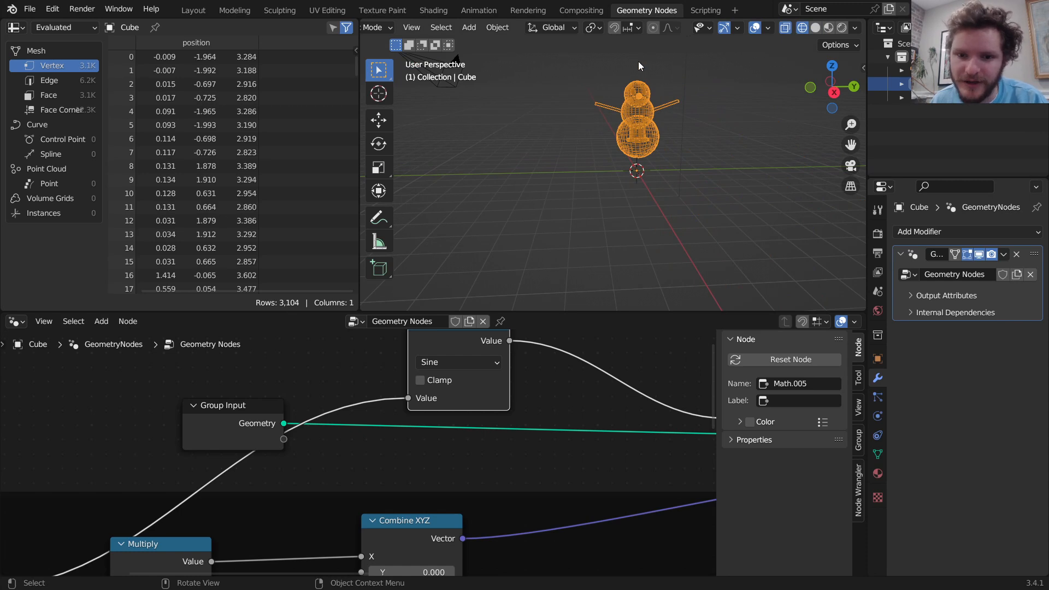
key("d")
right_click(620, 81)
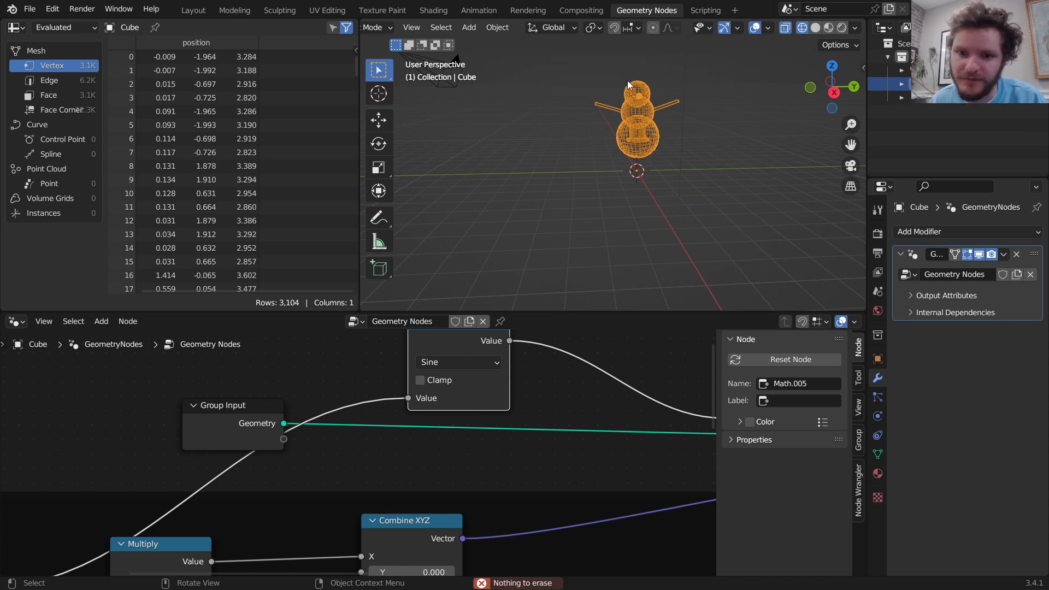
key("ctrl+z")
Step: Cut the link between the Sine node and the snowman node's hatbobble input
scroll(554, 431, "down", 5)
right_click_drag(509, 418, 570, 311, "ctrl")
scroll(574, 447, "up", 4)
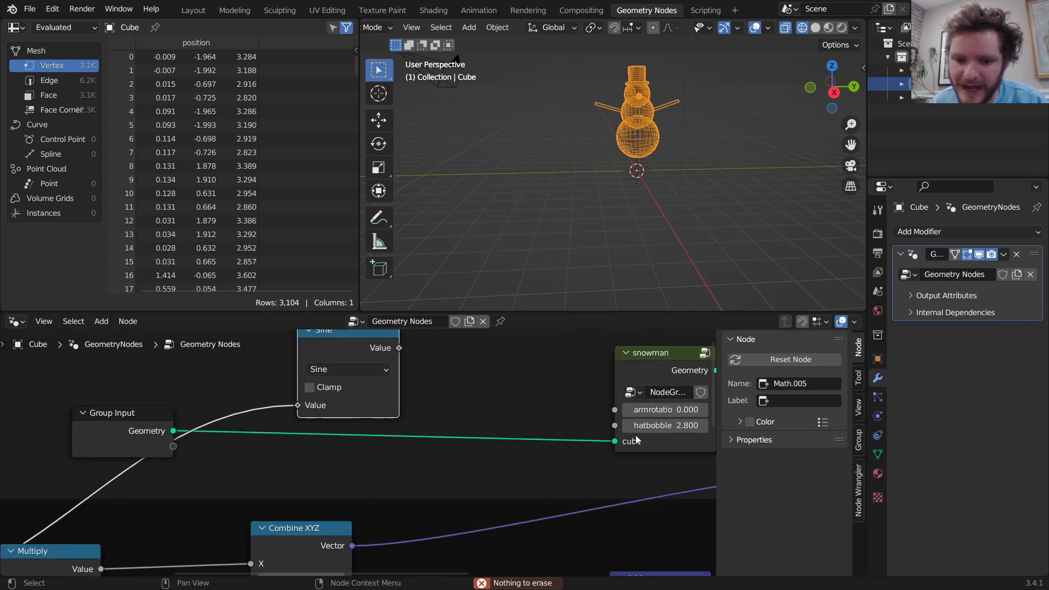
Step: Return the viewport to solid shading and undo a trial change to the hatbobble value
left_click_drag(548, 446, 511, 446)
left_click(816, 27)
key("ctrl+z")
Step: Move the Sine node away from the snowman node, add a Map Range node between them, and feed it the Sine value
scroll(356, 440, "down", 5)
middle_click_drag(263, 403, 478, 434)
left_click_drag(396, 401, 310, 399)
key("shift+a")
left_click(345, 268)
type("rang")
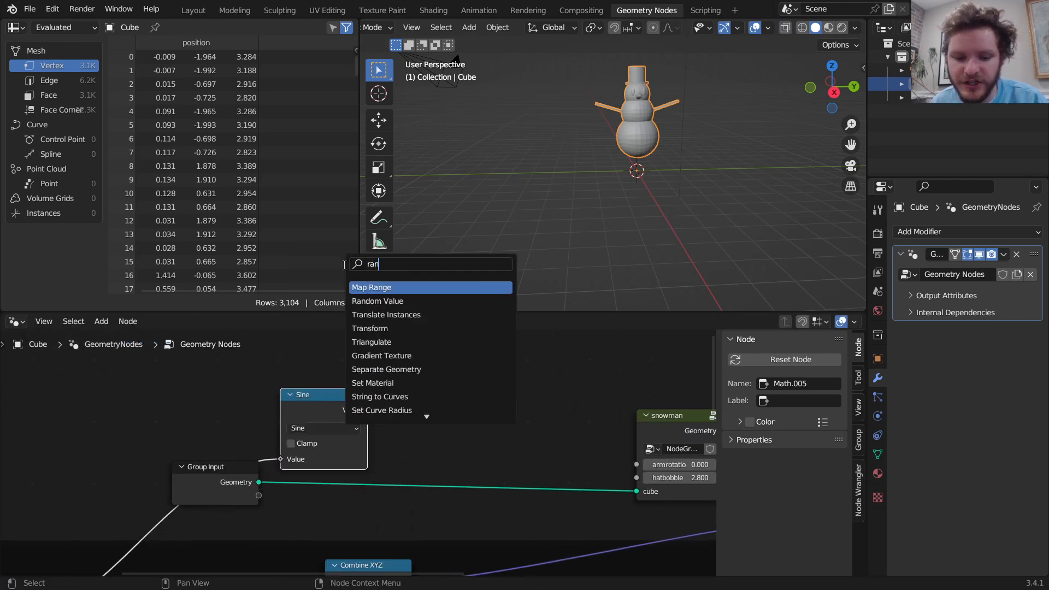
left_click(374, 286)
left_click(442, 346)
left_click_drag(367, 410, 414, 398)
Step: Set the Map Range node's From Min to -1, To Min to 2.8 and To Max to 4
left_click(460, 412)
type("-1")
key("Return")
right_click_drag(504, 427, 521, 403, "ctrl")
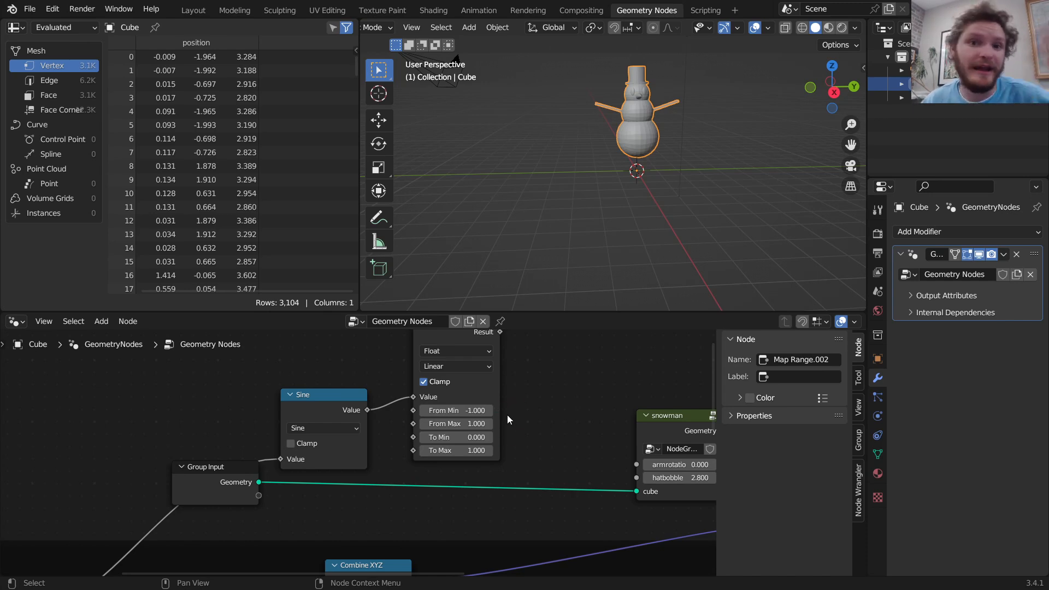
left_click(473, 437)
key("Return")
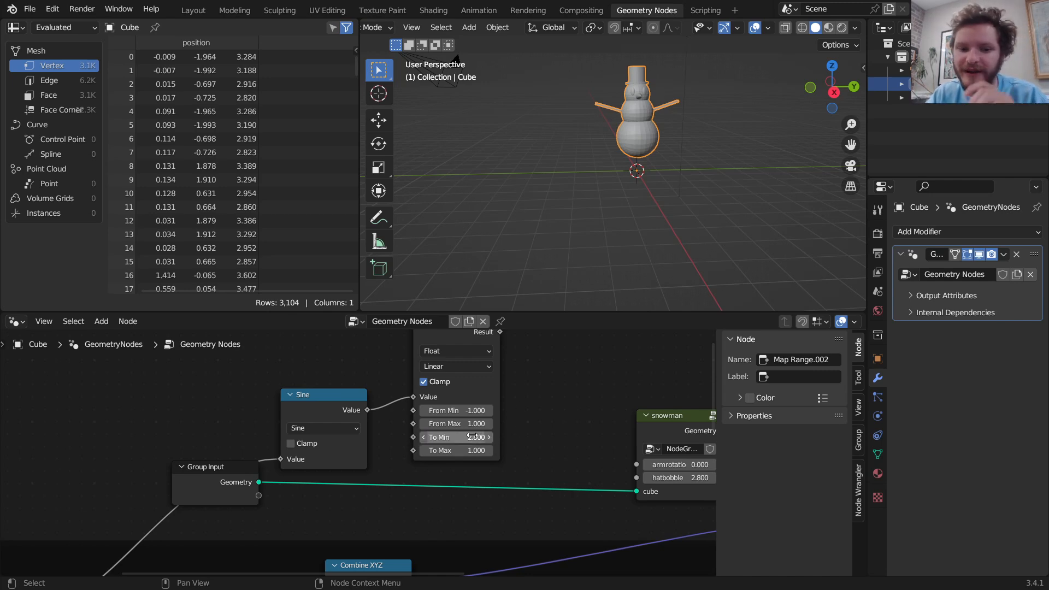
left_click(468, 449)
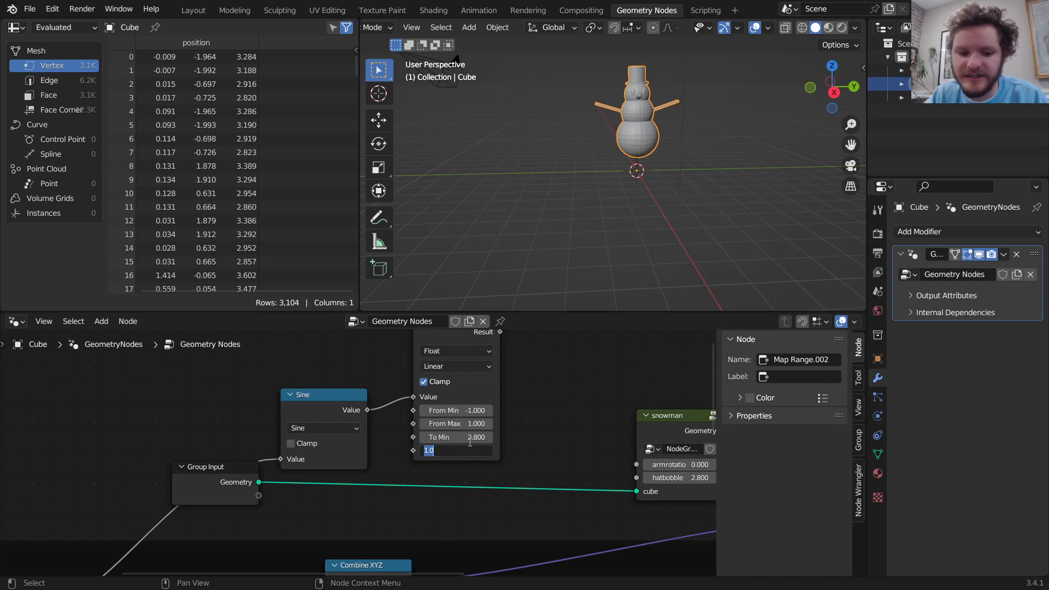
type("4")
key("Return")
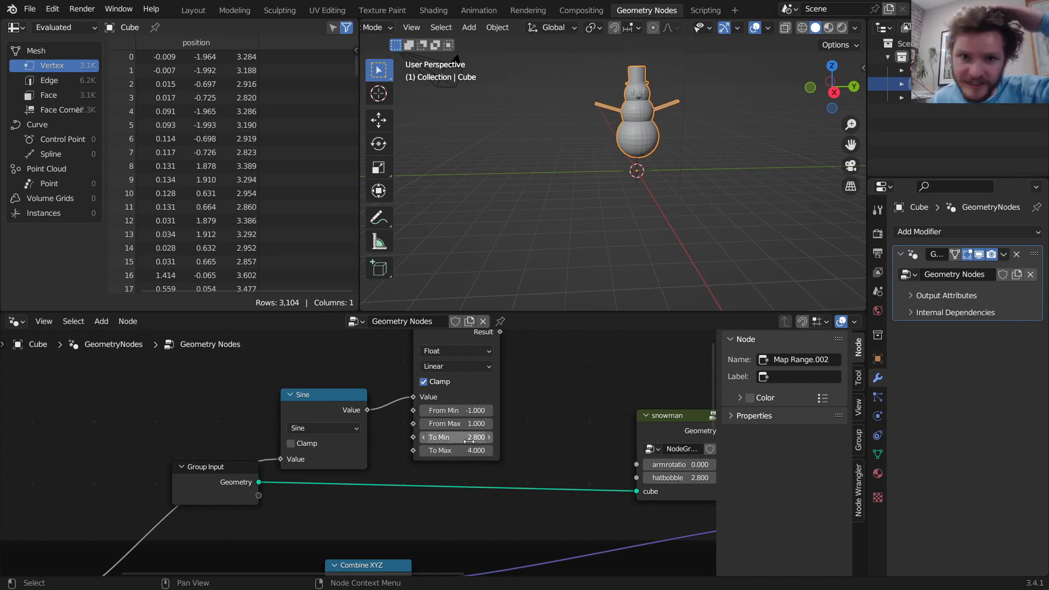
Step: Connect the Map Range result to the snowman node's hatbobble input and preview the animation
scroll(469, 442, "down", 2)
left_click_drag(471, 357, 586, 478)
key("space")
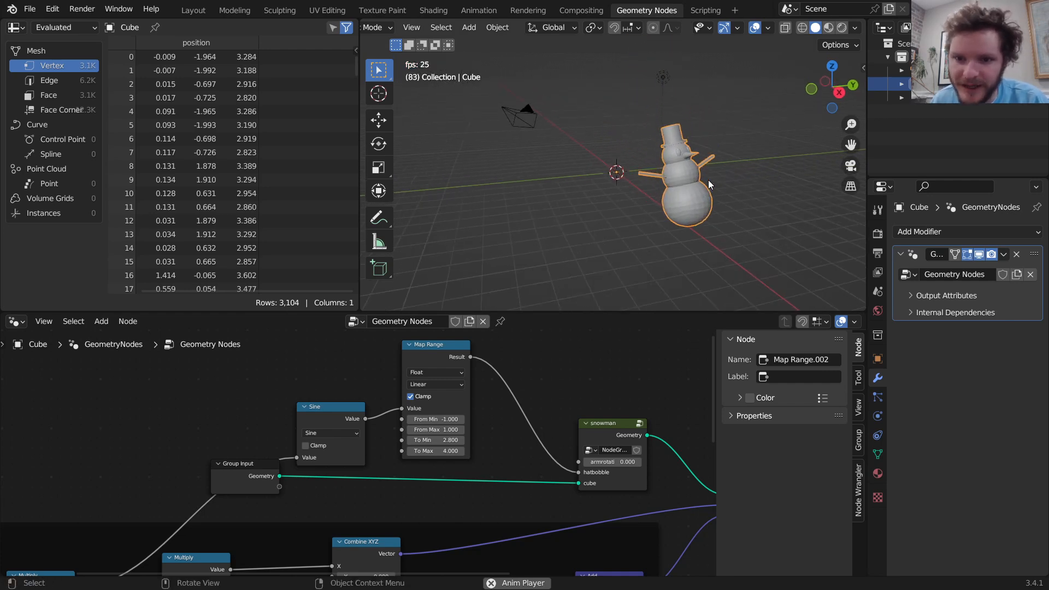
key("space")
Step: Set the Map Range interpolation to Smoother Step and preview the animation
left_click(424, 387)
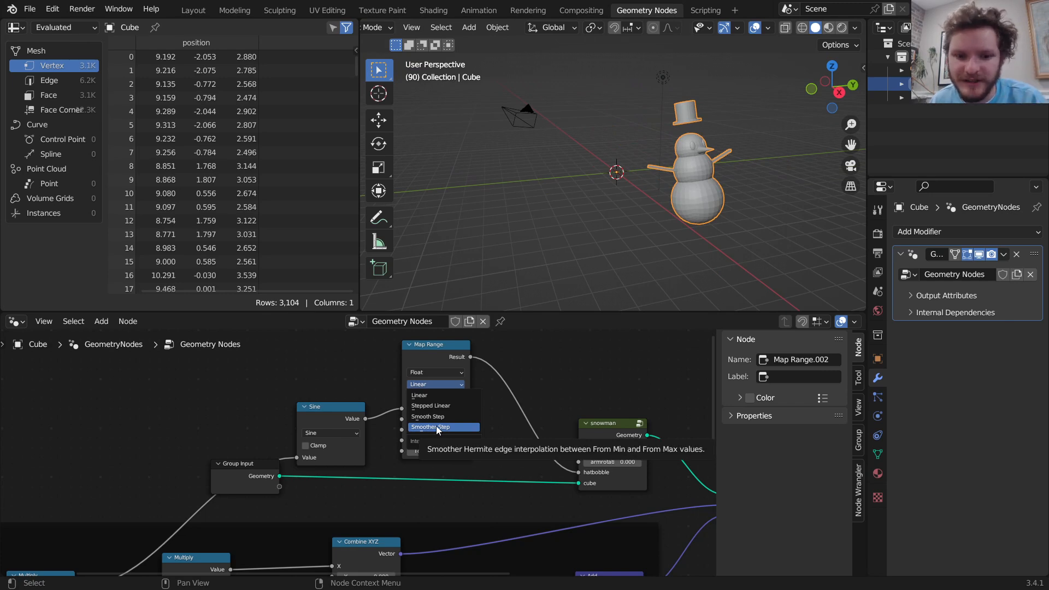
left_click(436, 427)
key("space")
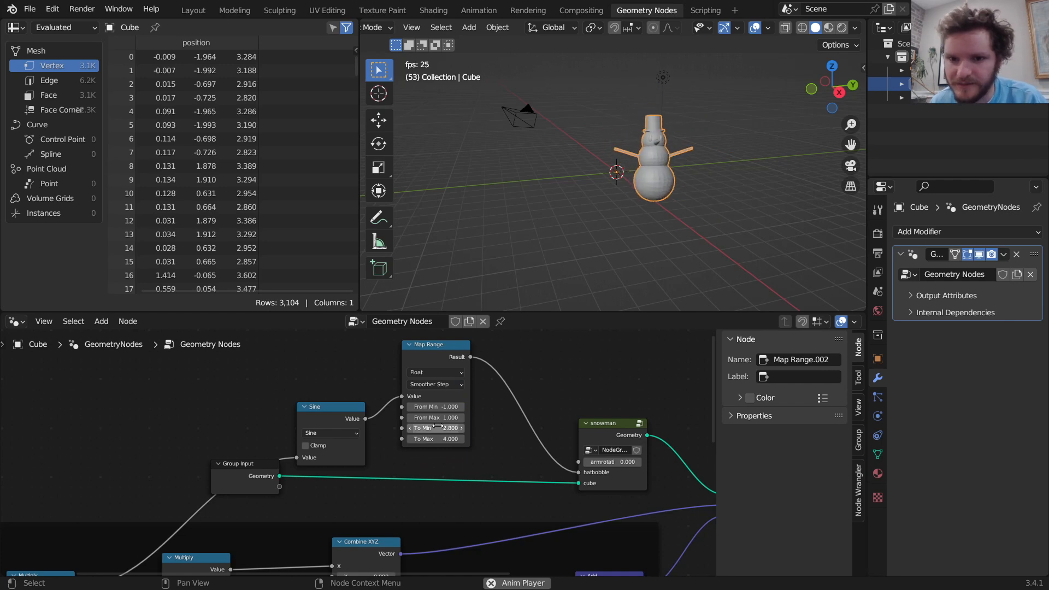
key("space")
Step: Set the Map Range's To Max to 3.5, preview the hat motion, and return to the first frame
left_click(446, 439)
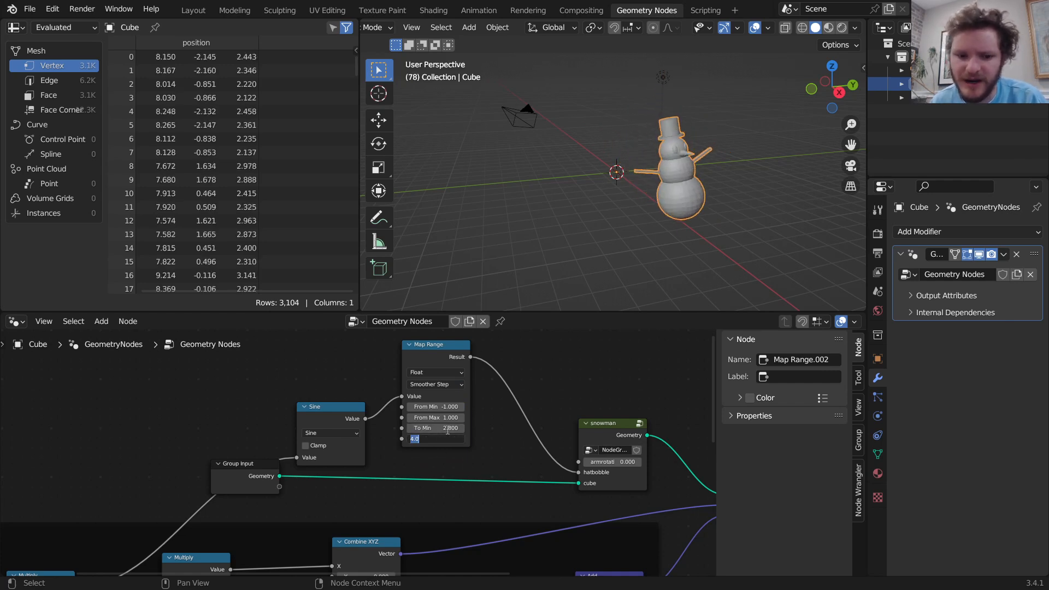
type("3.5")
key("Return")
key("space")
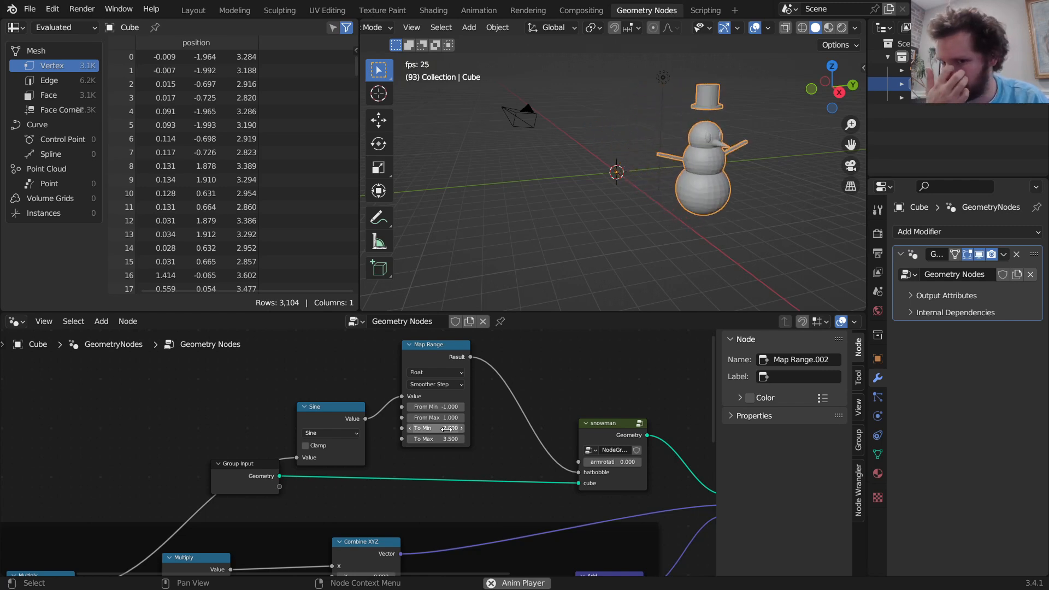
key("space")
key("shift+Left")
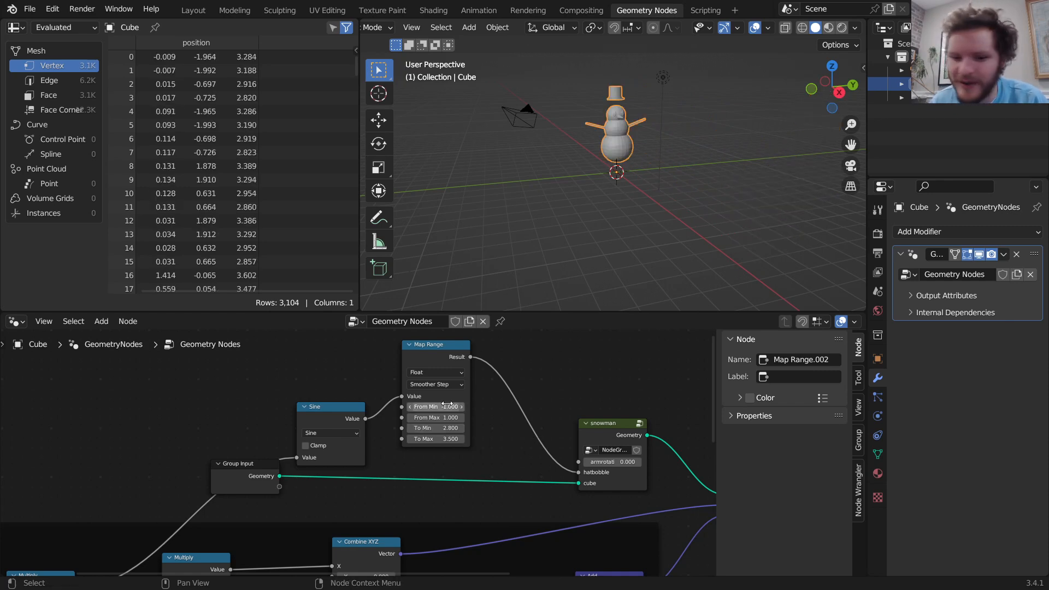
Step: Look inside the snowman node group and return to the main node tree
left_click(638, 423)
scroll(542, 401, "down", 5)
key("Tab")
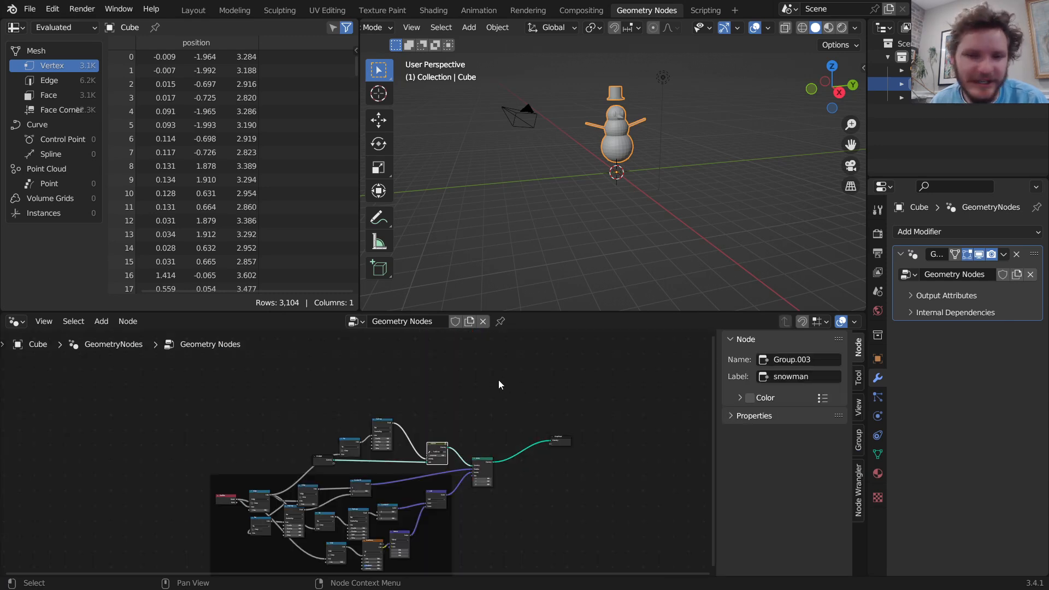
scroll(473, 408, "up", 6)
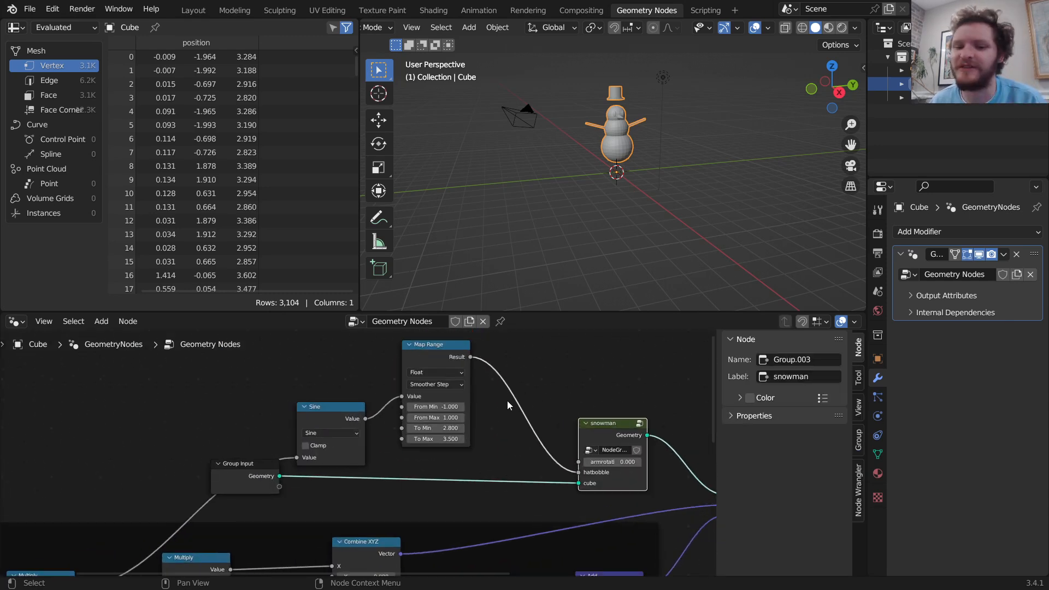
Step: Preview the snowman's hat animation and replay it from the first frame
middle_click_drag(552, 442, 477, 447)
key("space")
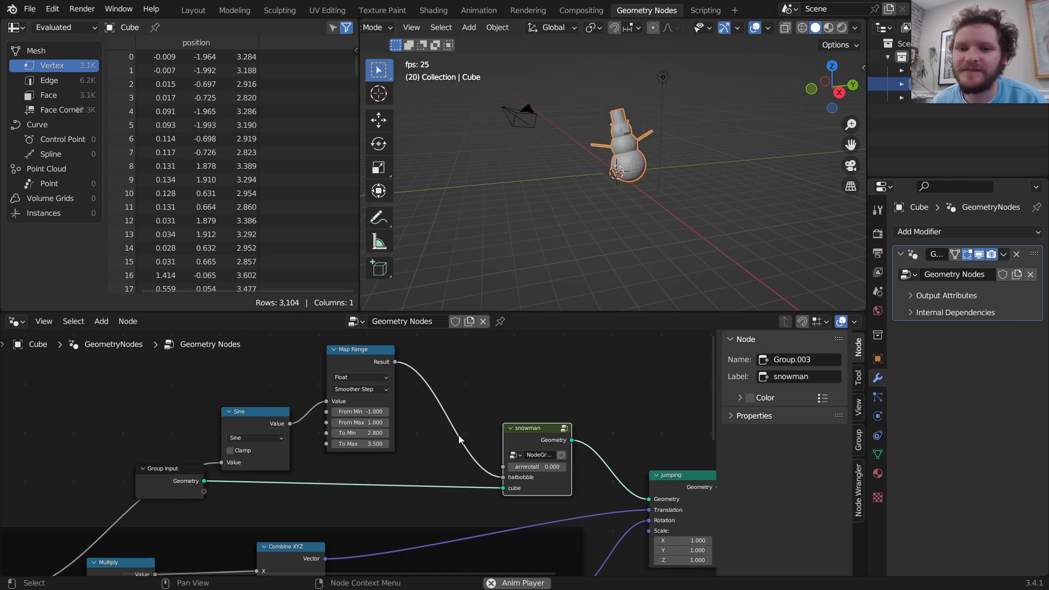
key("space")
scroll(537, 459, "up", 3)
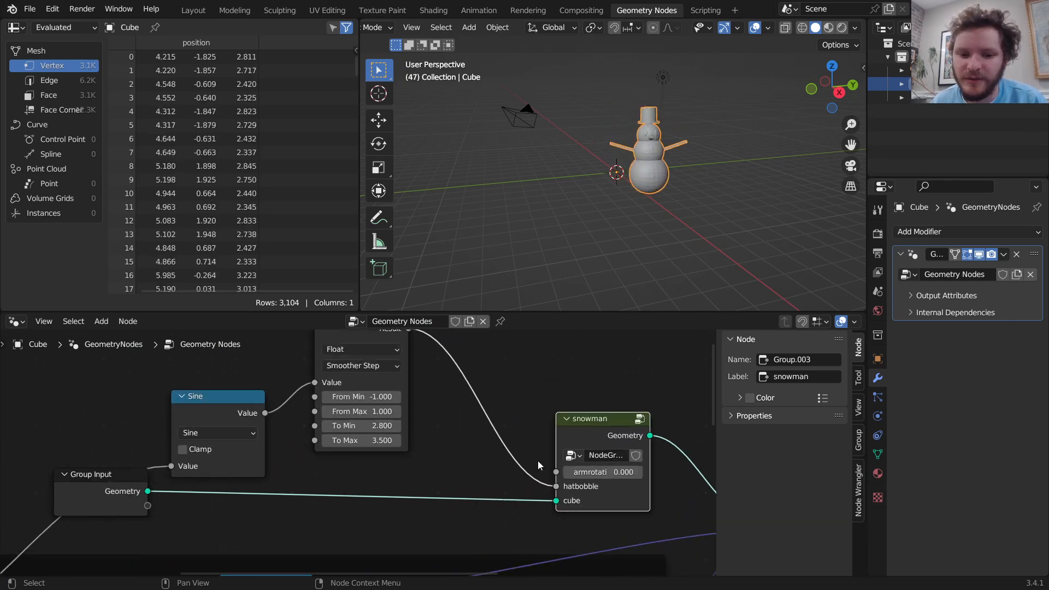
key("shift+Left")
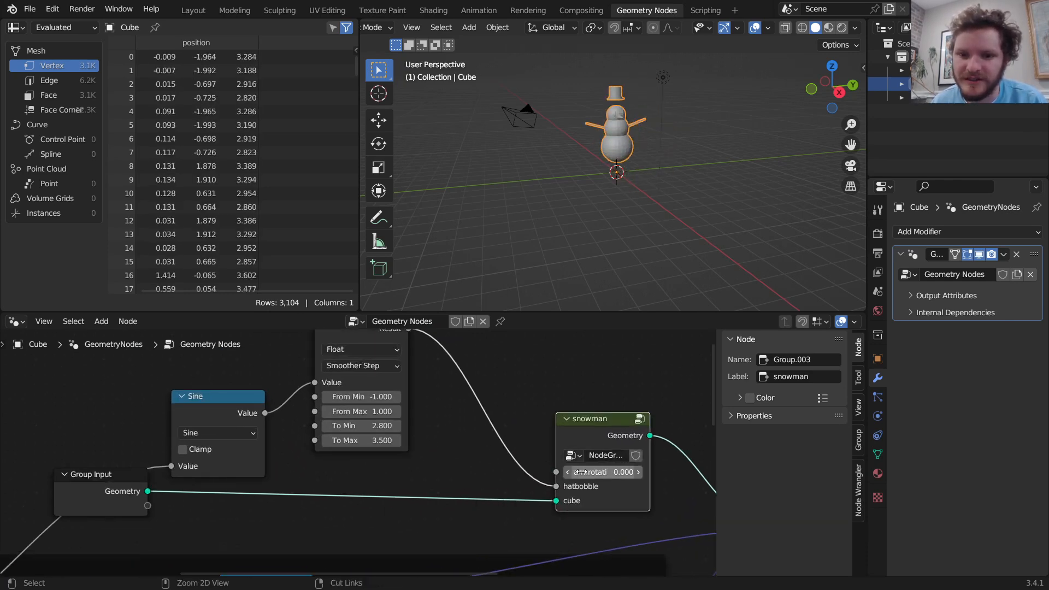
key("space")
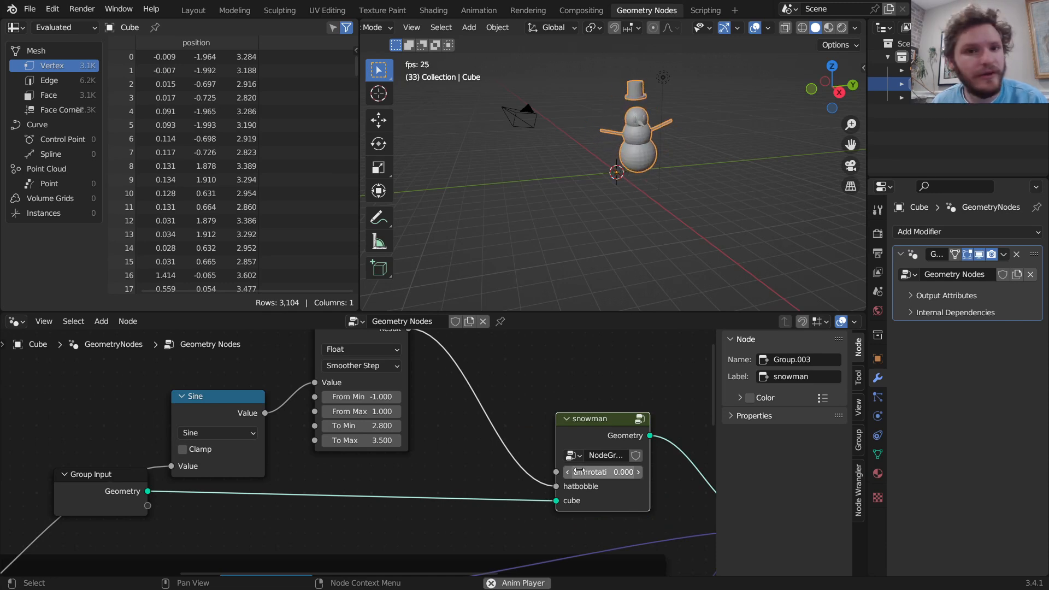
key("space")
Step: Add a Noise Texture node with its Fac output connected to the snowman node's armrotation input
left_click_drag(212, 415, 189, 407)
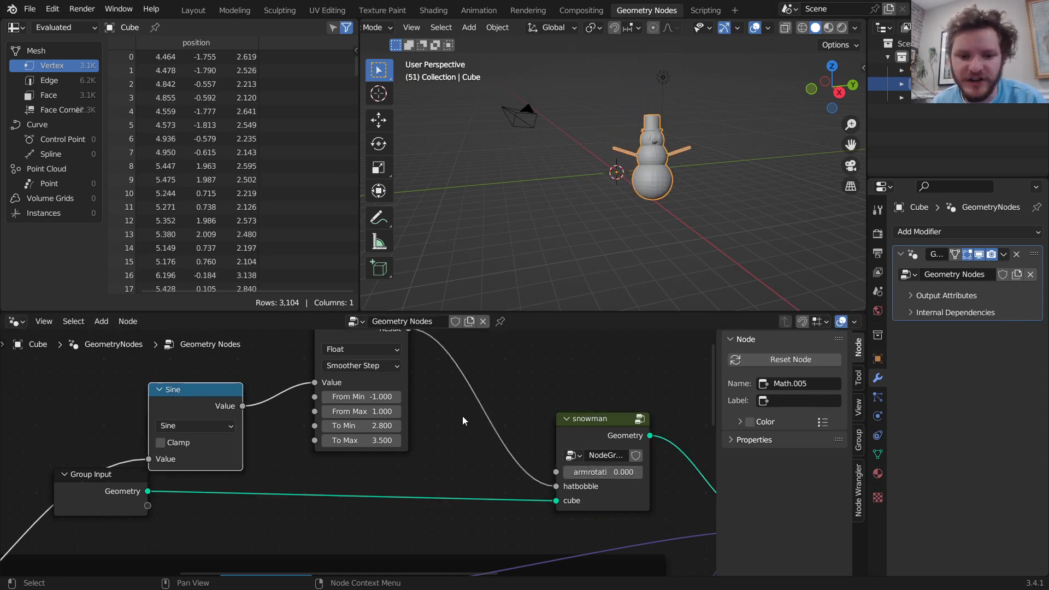
left_click_drag(555, 472, 562, 349)
type("noise")
key("Return")
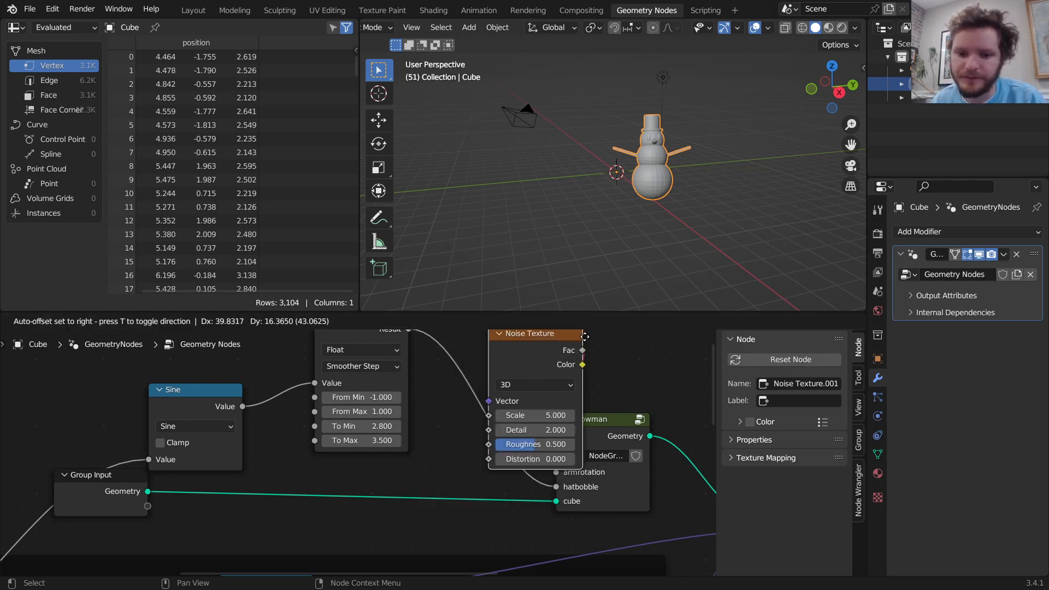
left_click(509, 341)
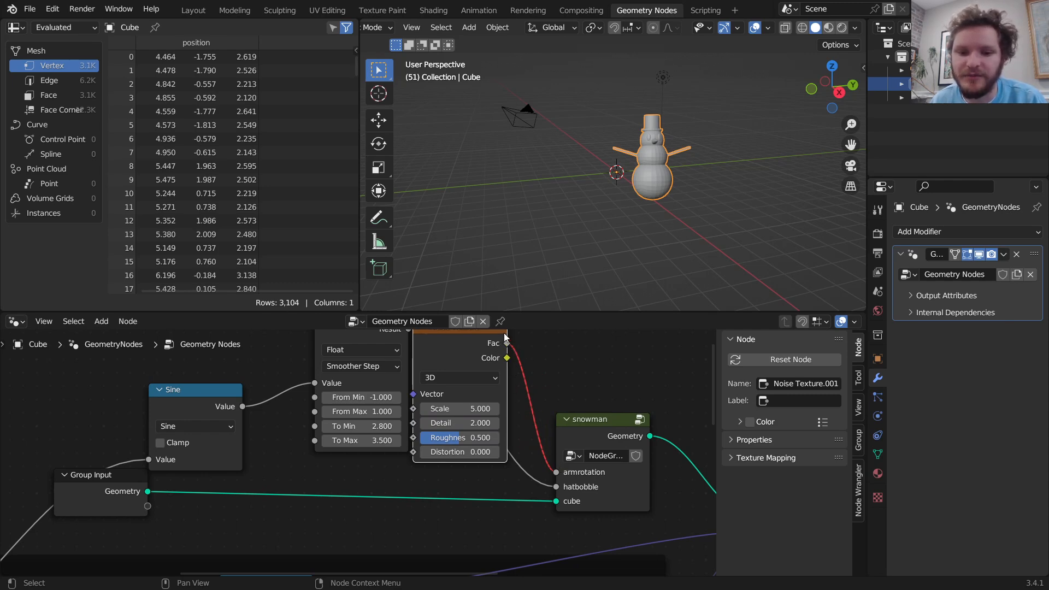
scroll(484, 385, "up", 1)
middle_click_drag(472, 369, 432, 409)
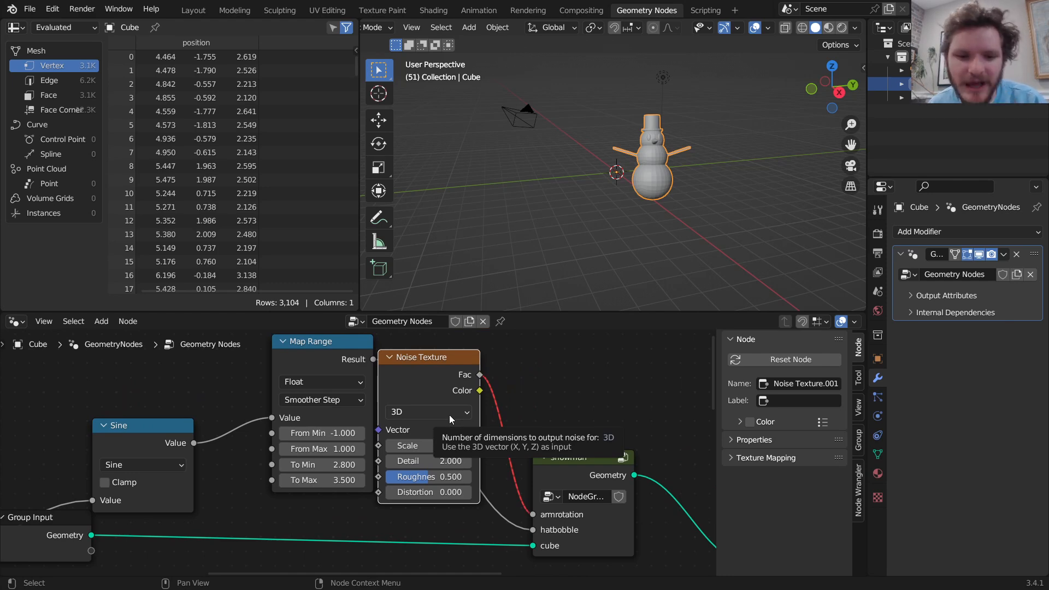
Step: Set the Noise Texture to 1D and place it directly above the hat's Map Range node
left_click(439, 413)
left_click(435, 426)
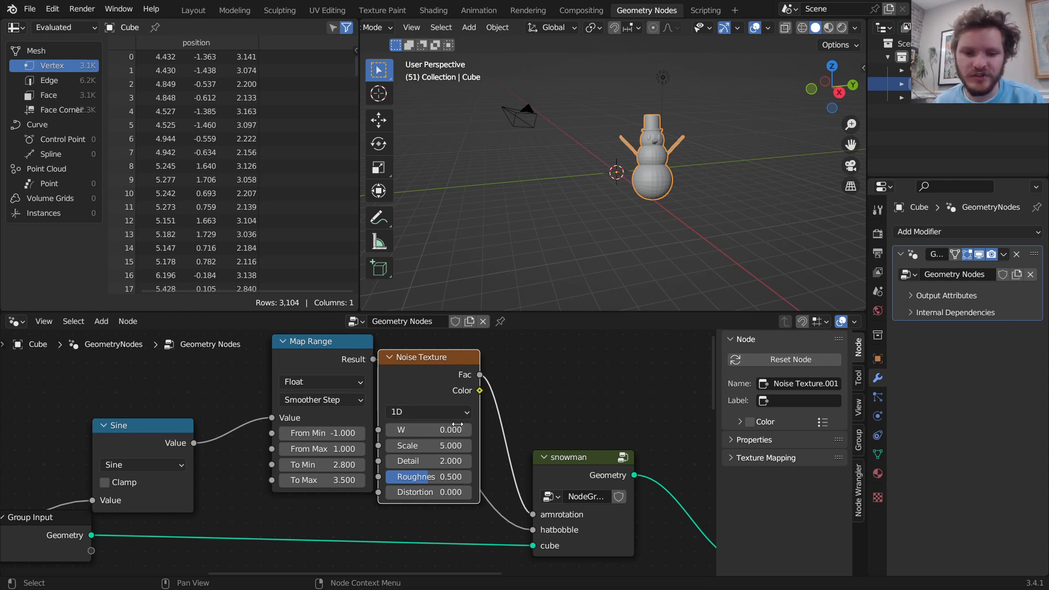
scroll(464, 481, "down", 3)
key("g")
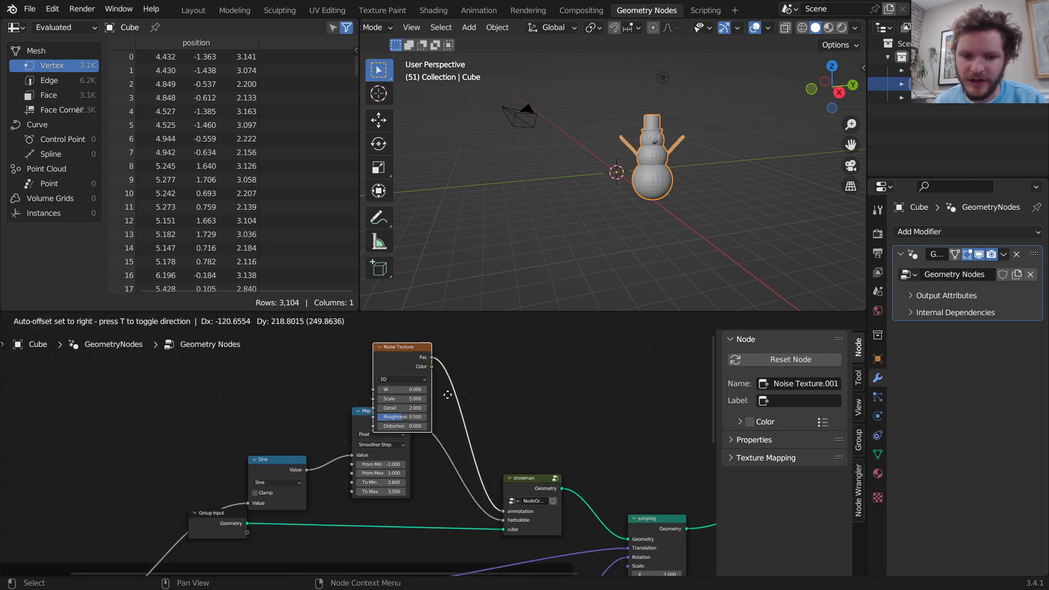
left_click(427, 384)
scroll(427, 384, "up", 2)
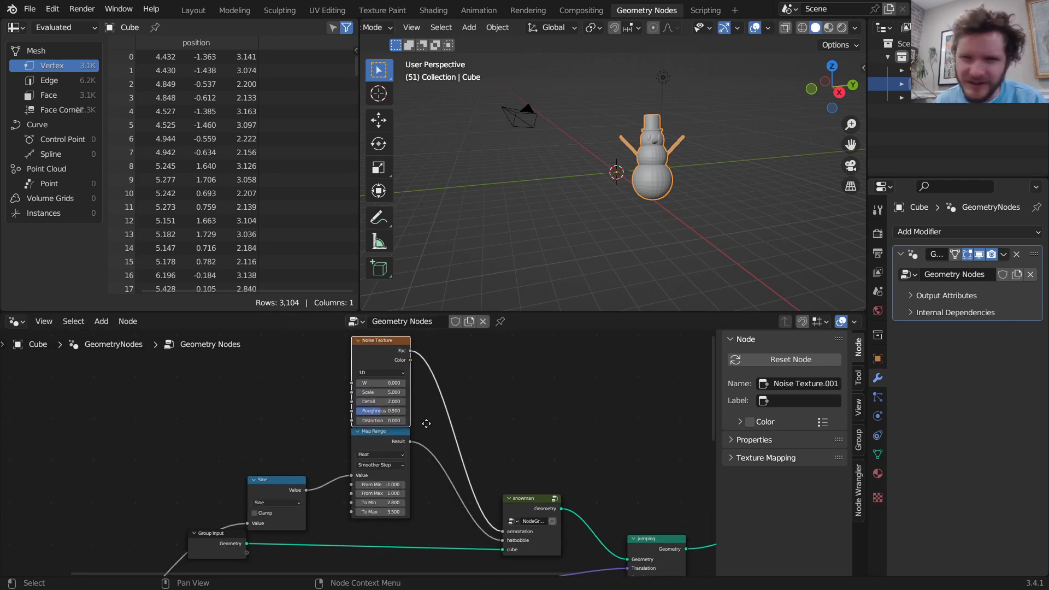
mouse_move(413, 429)
middle_mouse_down()
mouse_move(441, 439)
mouse_move(411, 420)
middle_mouse_up()
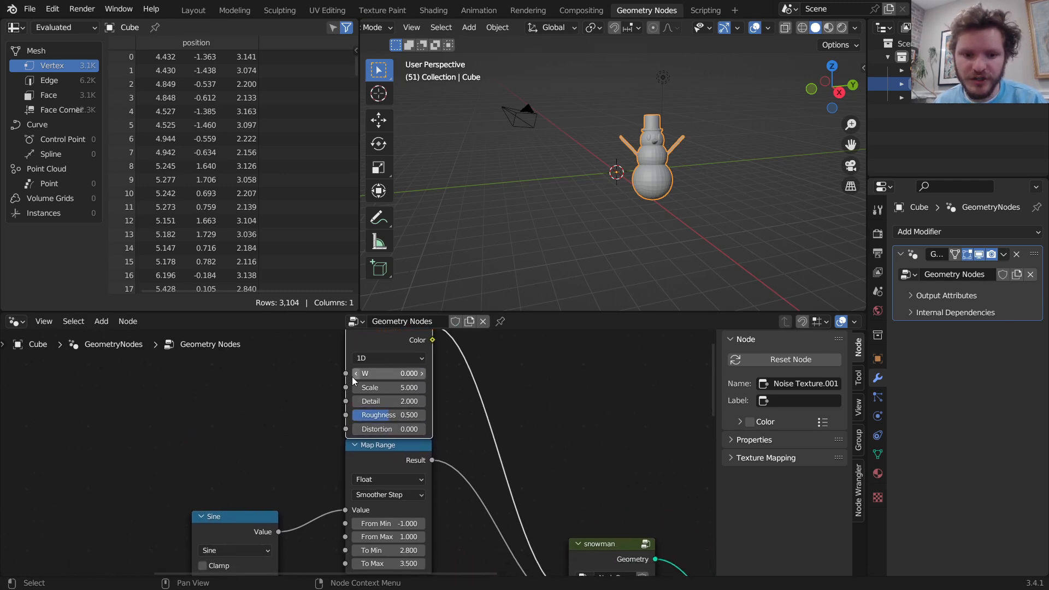
Step: Connect the Scene Time Seconds output to the Noise Texture's W input
left_click_drag(373, 372, 395, 372)
key("ctrl+z")
scroll(358, 431, "down", 7)
middle_click_drag(285, 456, 386, 379)
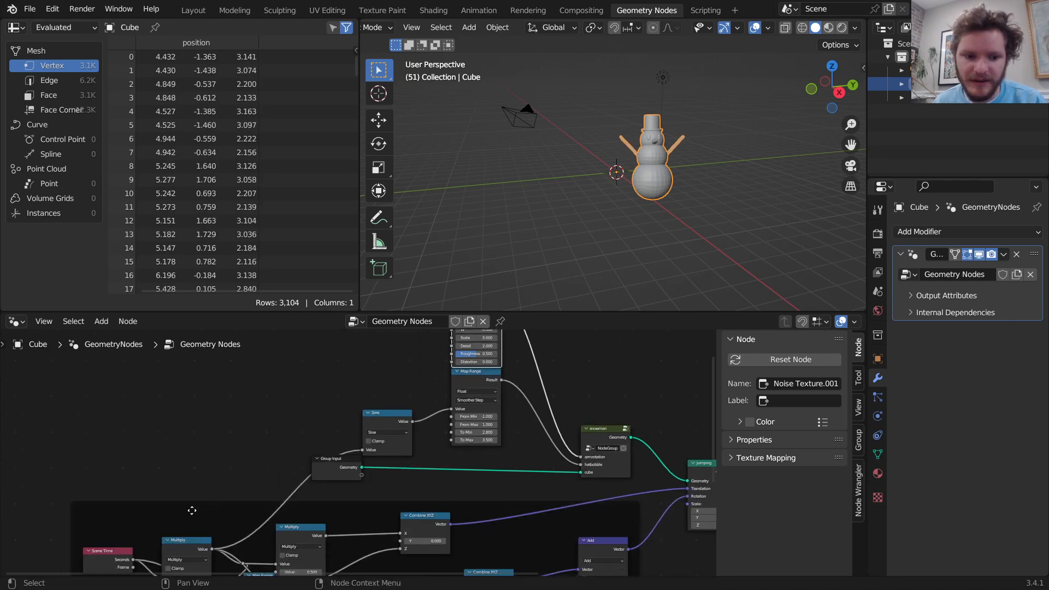
left_click_drag(133, 560, 457, 382)
middle_click_drag(246, 474, 366, 387)
scroll(249, 481, "up", 2)
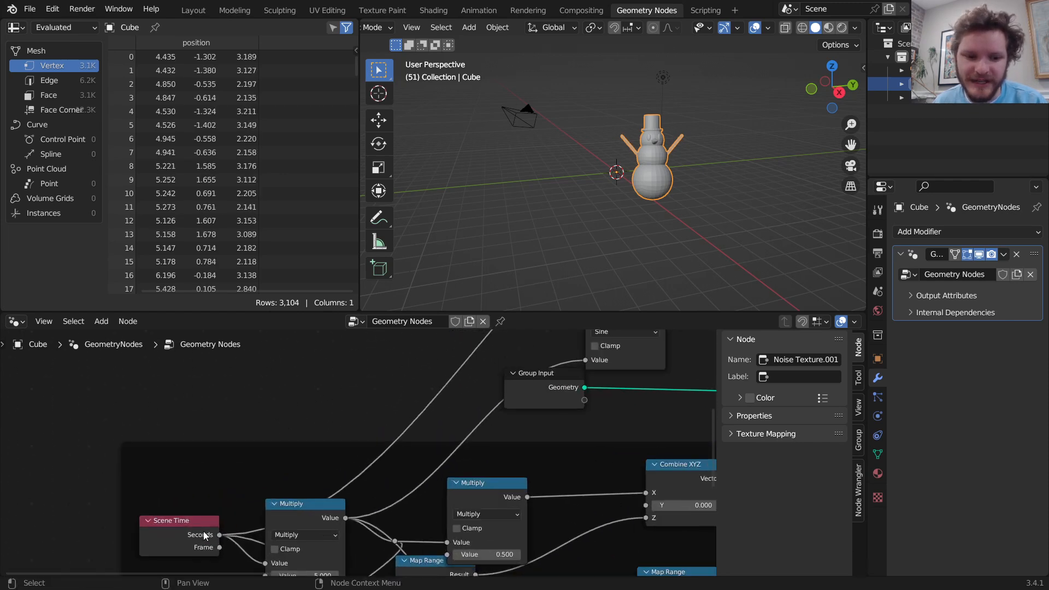
Step: Insert a copy of the Sine node before the Noise Texture's W input, make it Divide by 10, and preview the animation
middle_click_drag(529, 330, 402, 545)
left_click(498, 516)
key("shift+d")
left_click(456, 387)
left_click(456, 409)
key("d")
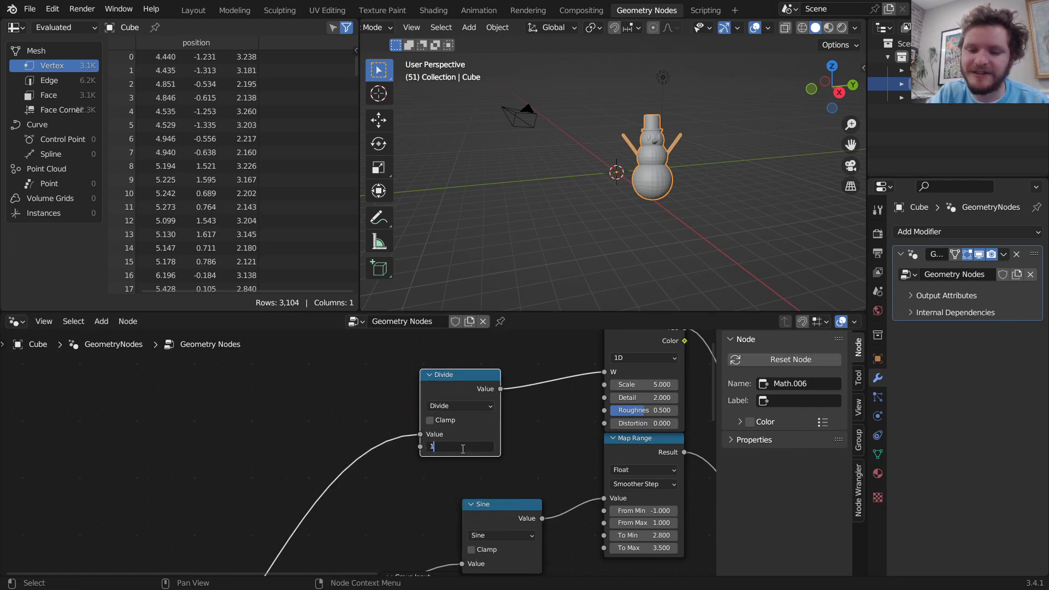
type("0")
key("Return")
key("space")
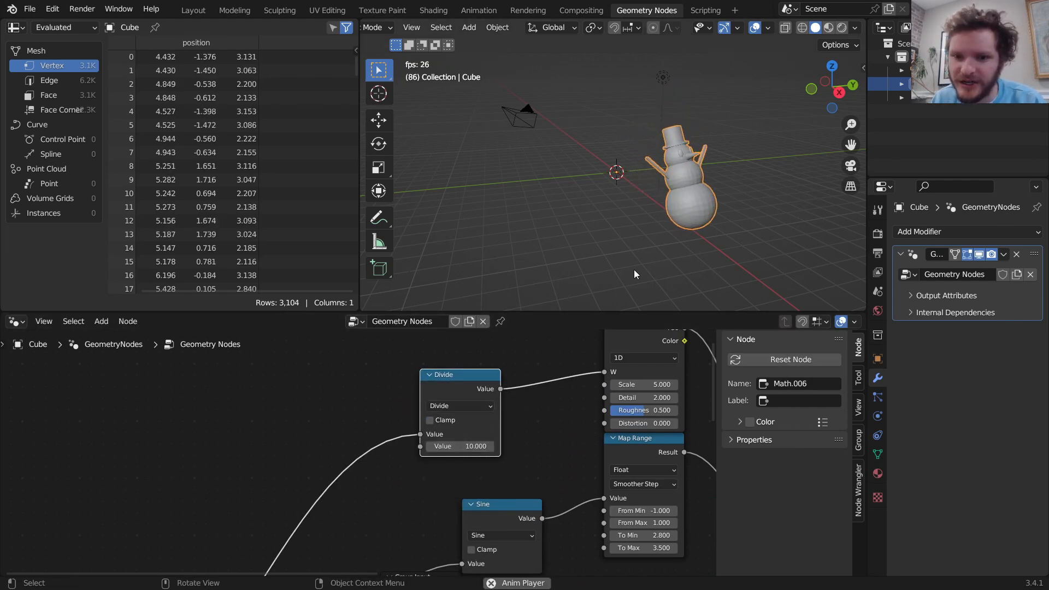
key("space")
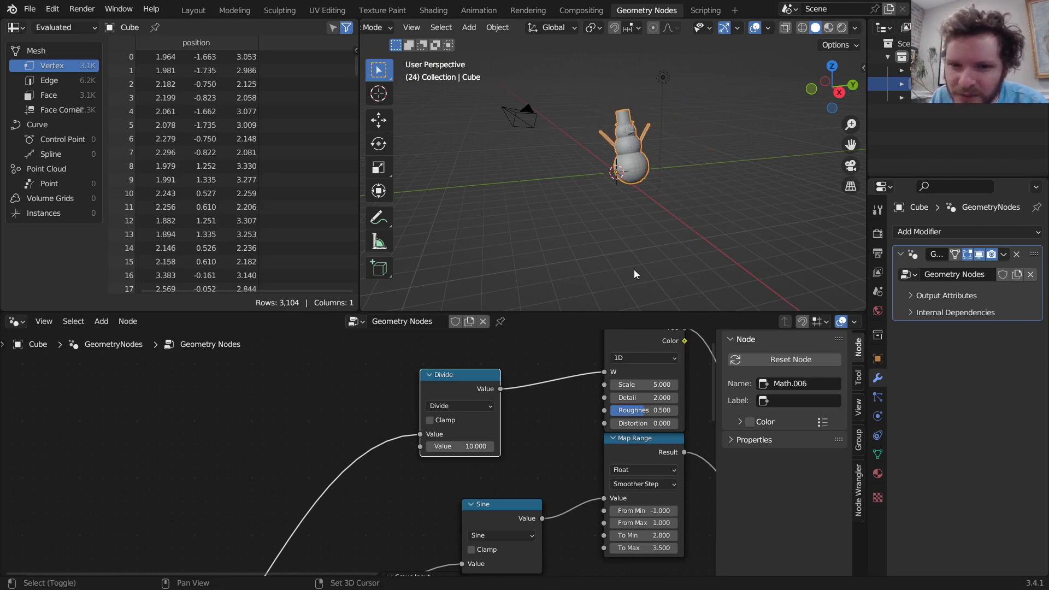
key("shift+Left")
Step: Insert a Map Range node between the Noise Texture's Fac output and the snowman's armrotation input
middle_click_drag(682, 414, 396, 445)
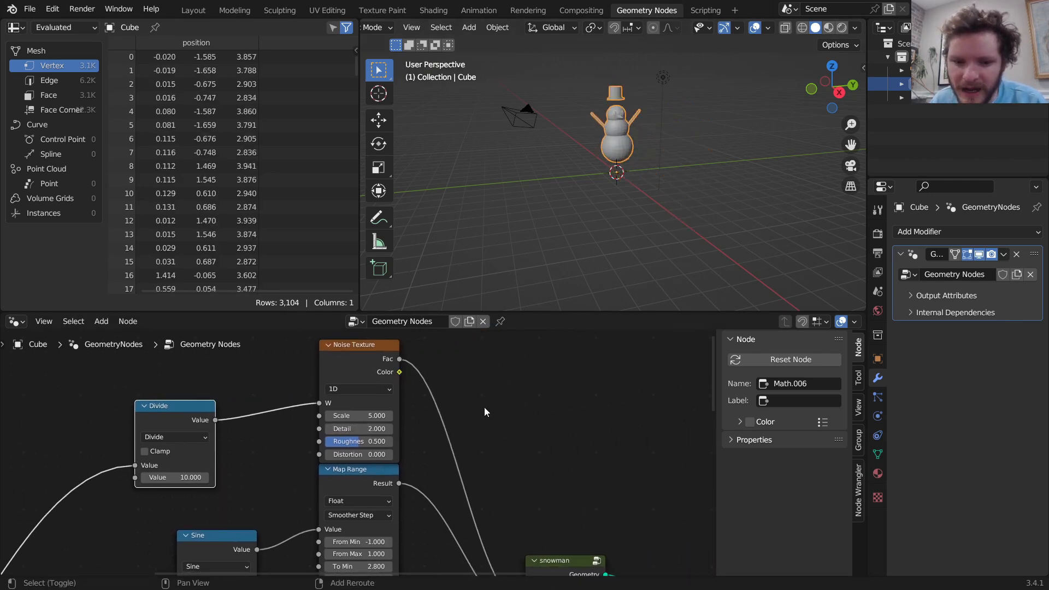
key("shift+a")
type("rang")
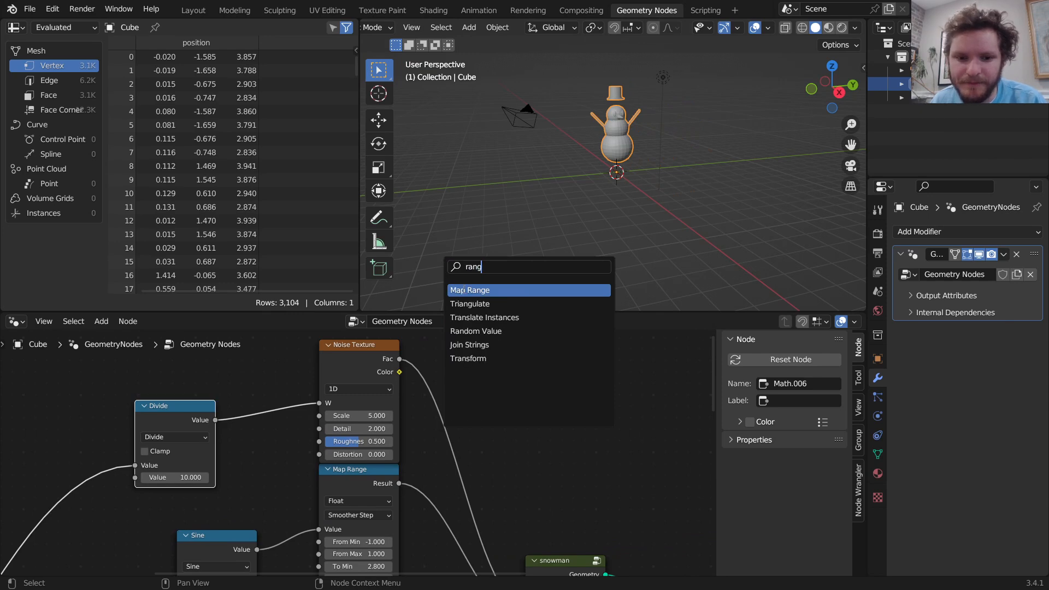
left_click(463, 290)
left_click(456, 390)
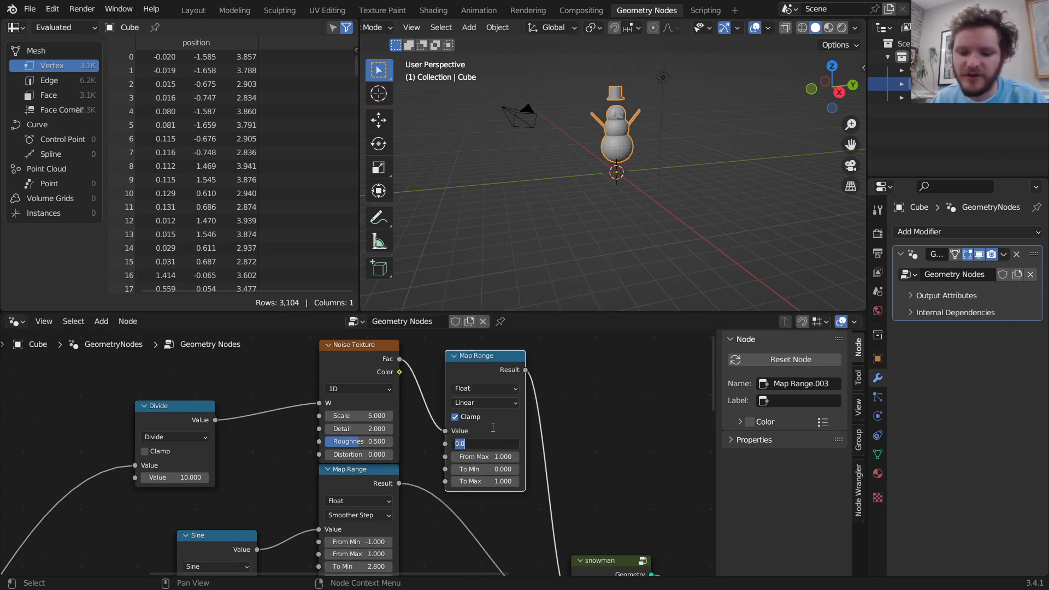
Step: Set the arm Map Range to From Min 0.4, From Max 0.6 and To Min -1, previewing the arm motion
key("Tab")
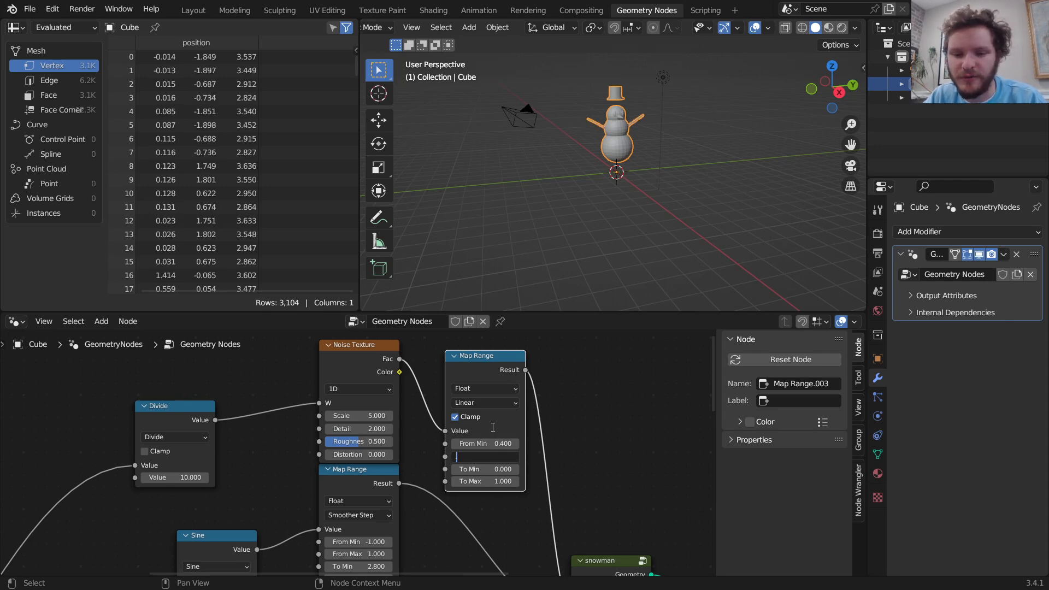
type("0.6")
key("Return")
key("space")
key("space")
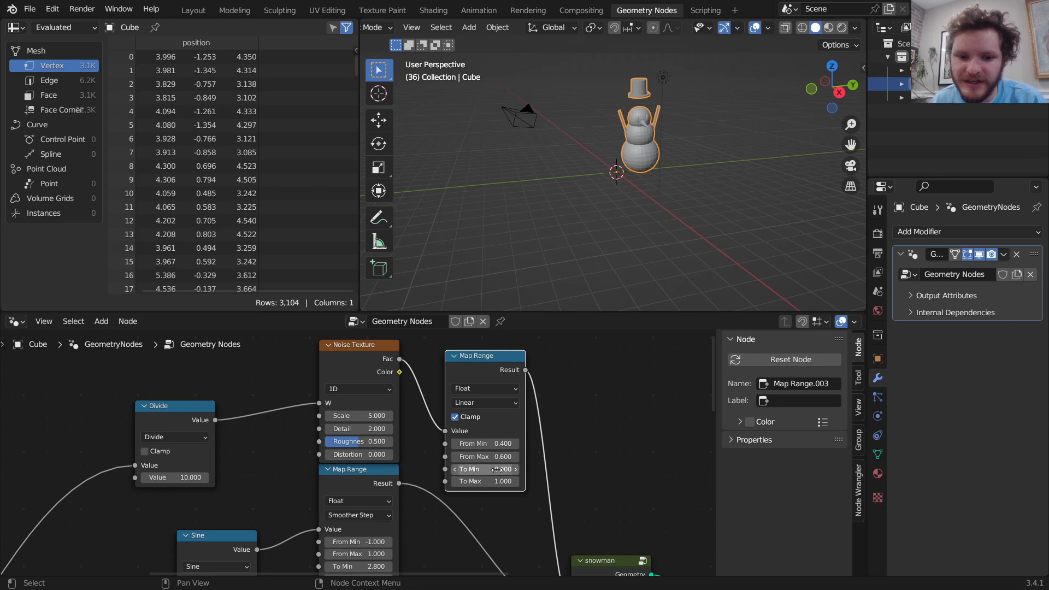
key("space")
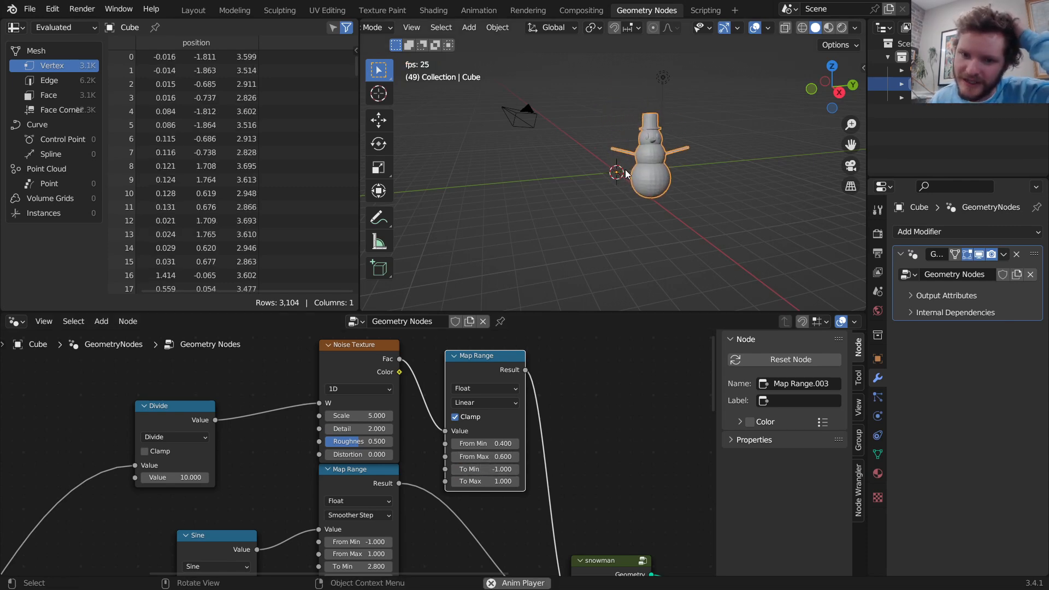
key("space")
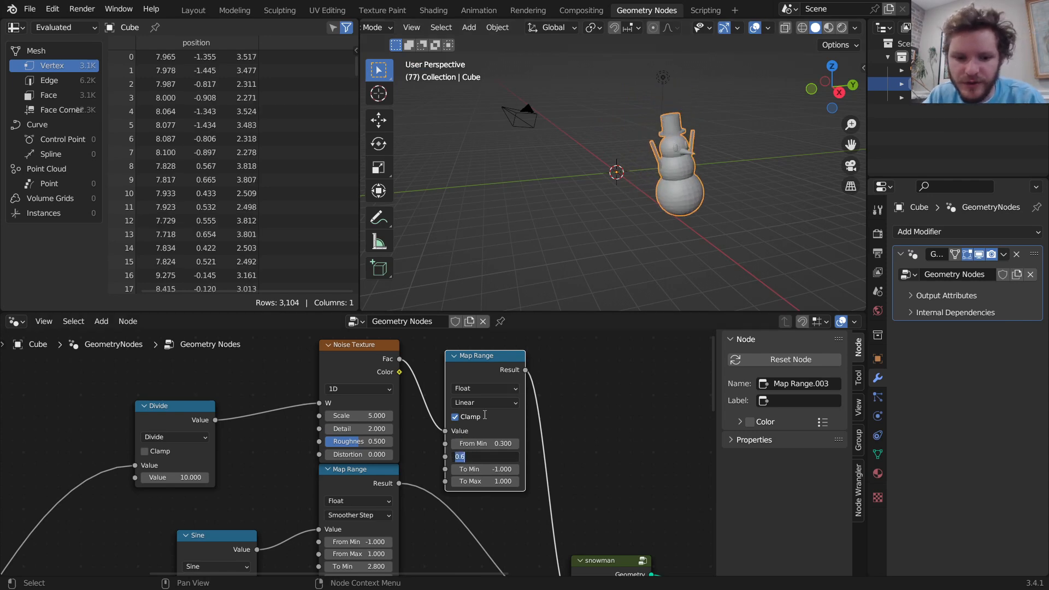
Step: Set the arm Map Range's From Min to 0.3 and From Max to 0.7, and preview the animation
type("0.7")
key("Return")
key("space")
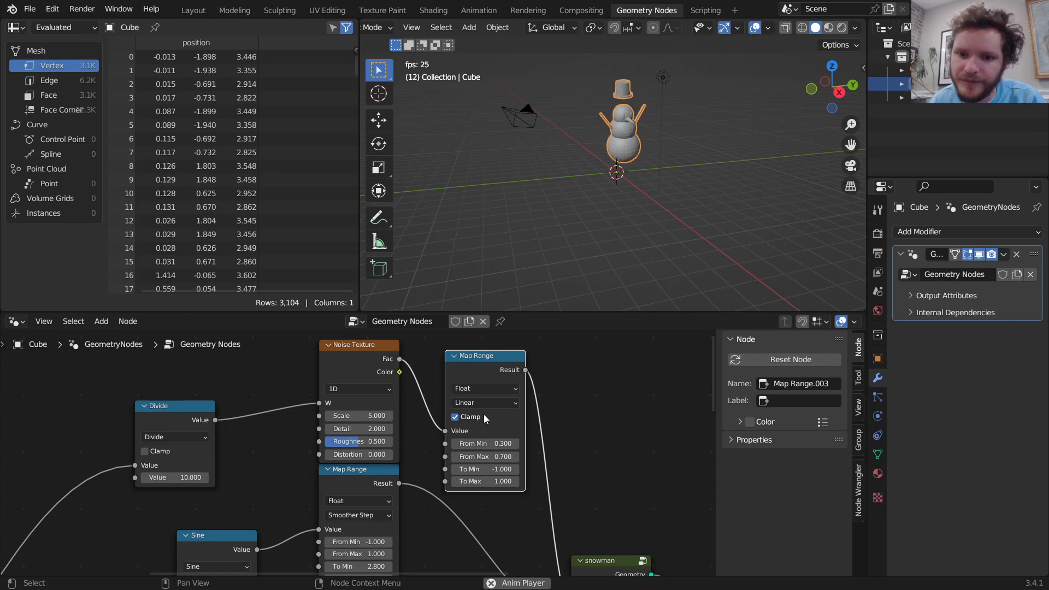
key("space")
Step: Set the Divide node's value to 5 and preview the snowman's arm motion from the first frame
middle_click_drag(224, 440, 377, 391)
scroll(332, 434, "up", 2)
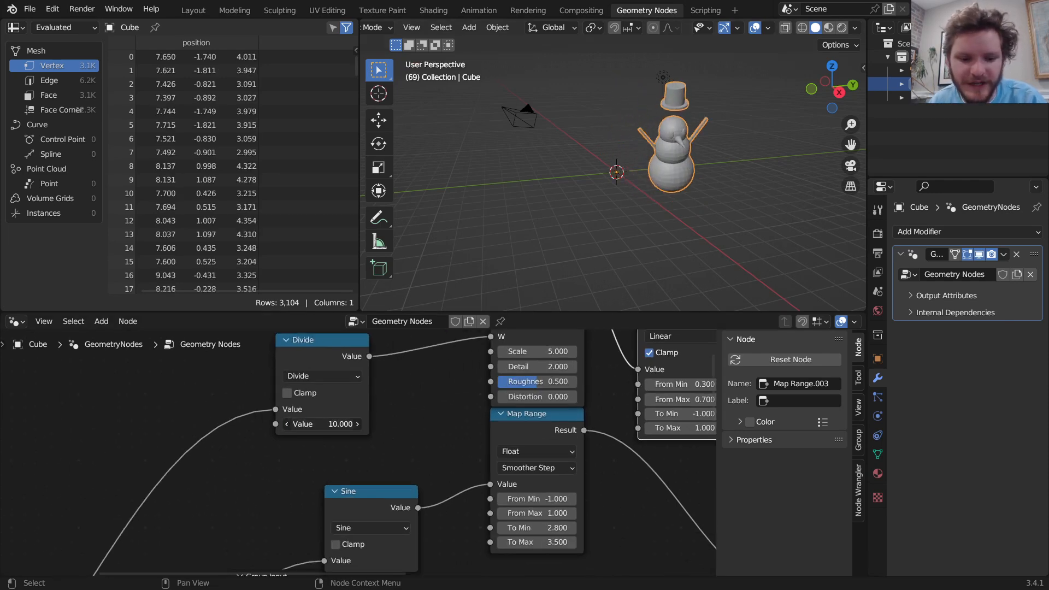
key("Return")
key("shift+Left")
key("space")
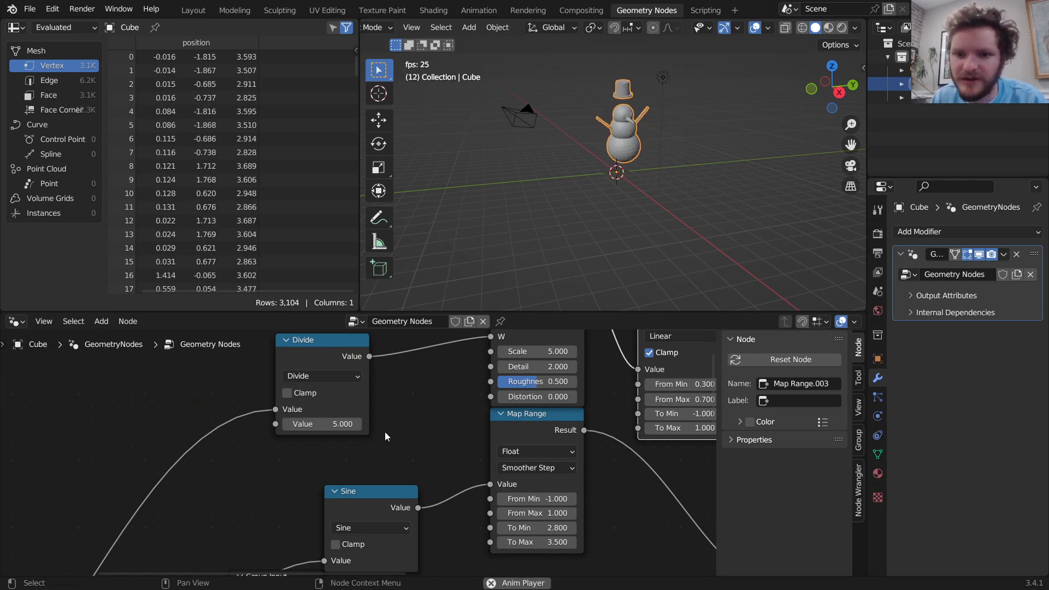
left_click(743, 204)
middle_click_drag(691, 196, 662, 196)
middle_click_drag(697, 441, 481, 423)
key("space")
Step: Temporarily disconnect the Map Range from armrotation, try manual armrotation values, and restore the link
right_click_drag(538, 462, 610, 443, "ctrl")
middle_click_drag(625, 463, 513, 379)
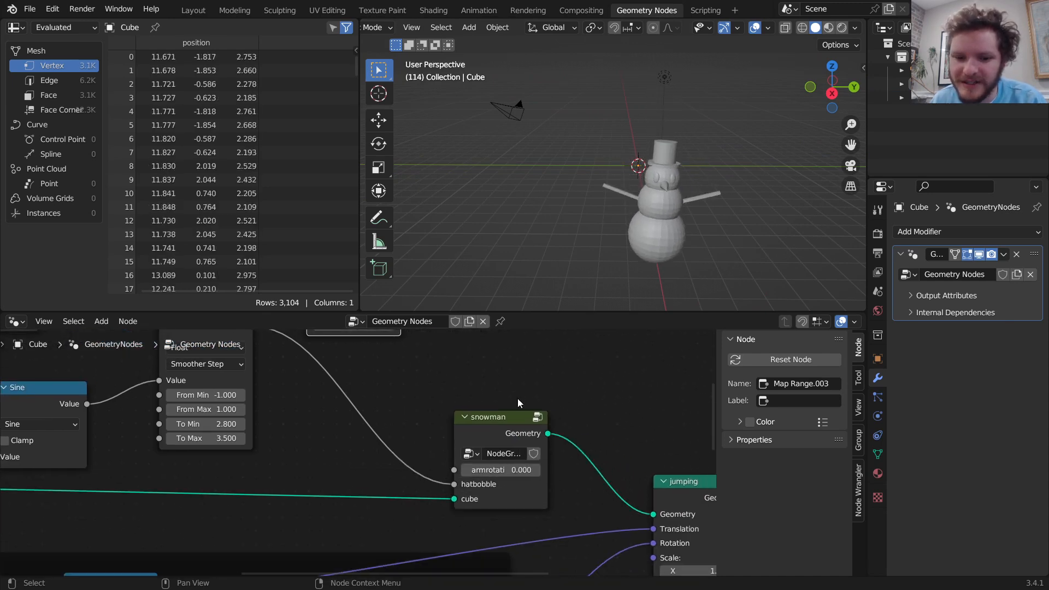
scroll(547, 449, "up", 5)
middle_click_drag(570, 458, 496, 404)
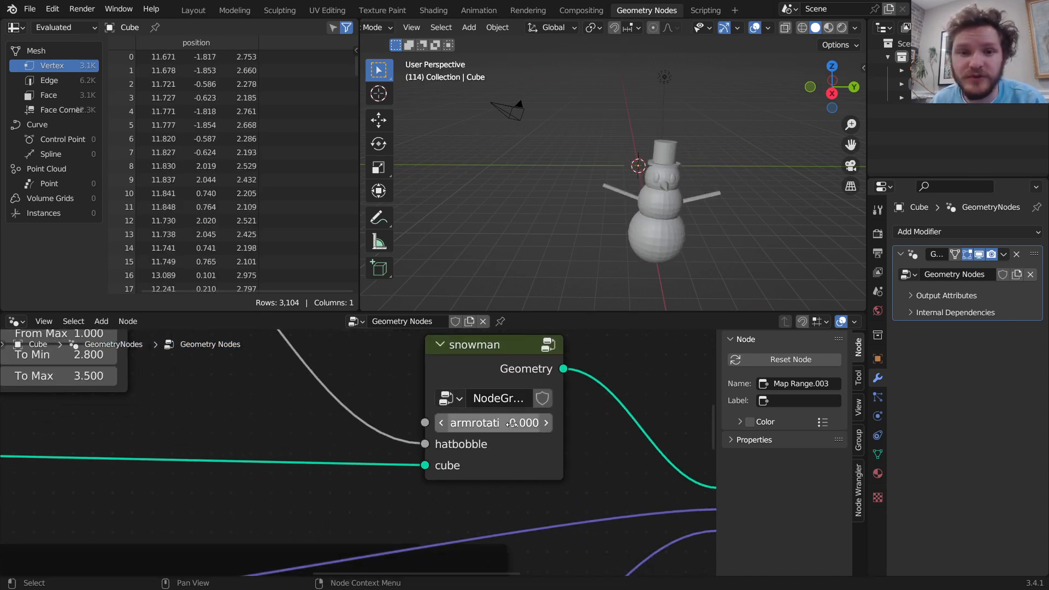
left_click_drag(510, 423, 456, 423, "shift")
key("ctrl+z")
key("ctrl+z")
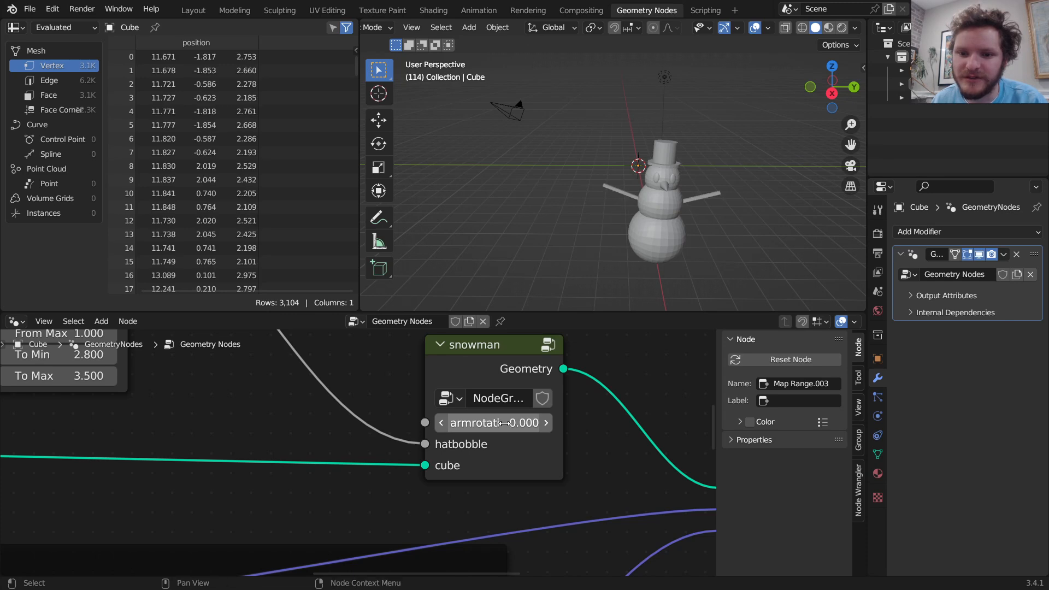
scroll(458, 428, "down", 10)
middle_click_drag(324, 411, 425, 451)
right_click_drag(419, 372, 473, 469, "alt")
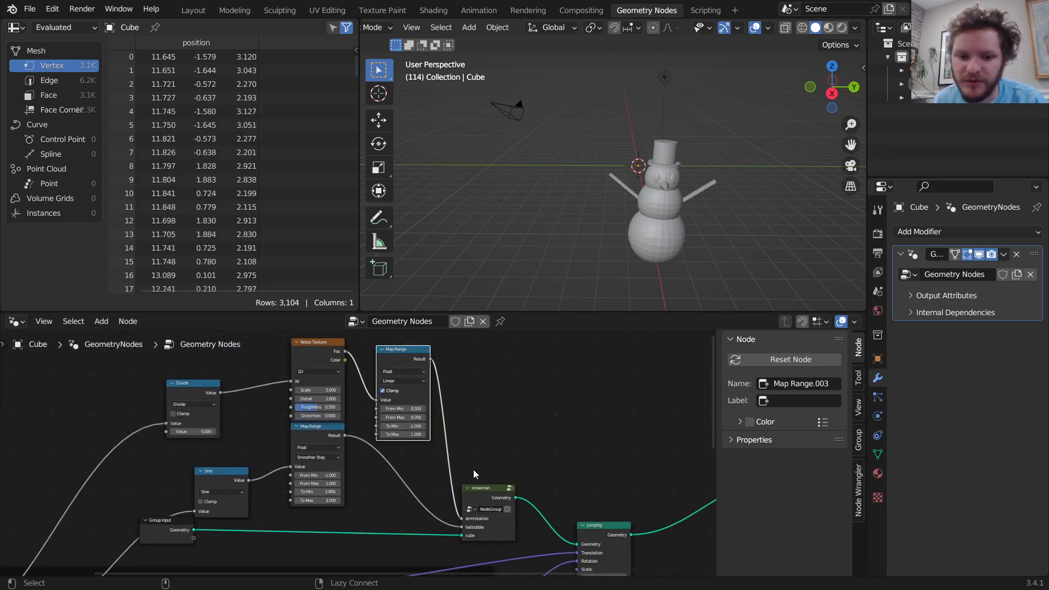
Step: Play the animation and switch the viewport to rendered shading
key("space")
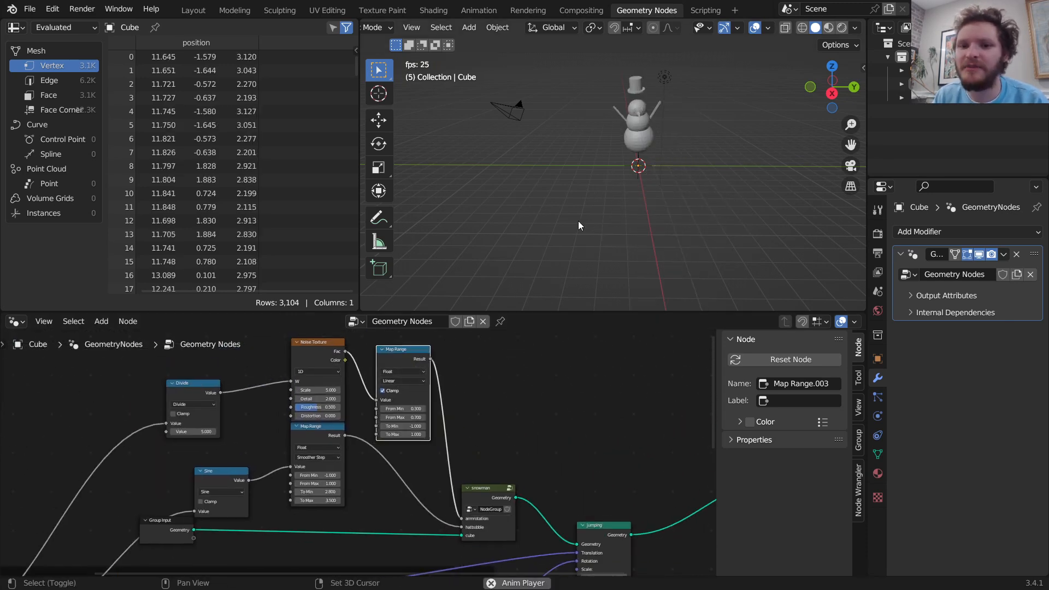
left_click(840, 28)
key("space")
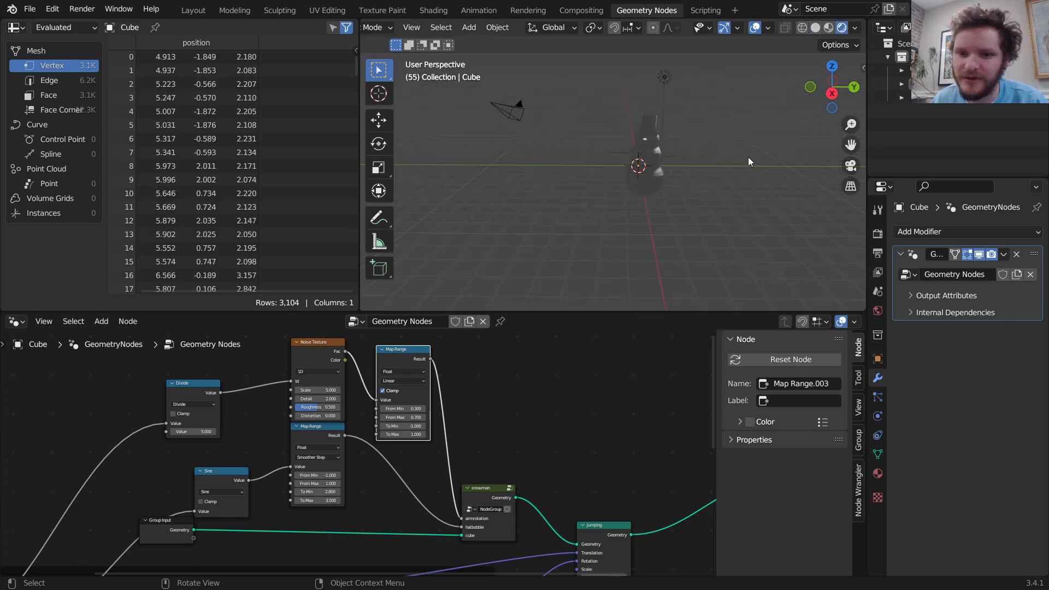
Step: Move the light in front of the snowman, along X to 14.956 m and along Y to 3.453 m
left_click(657, 74)
key("g")
key("x")
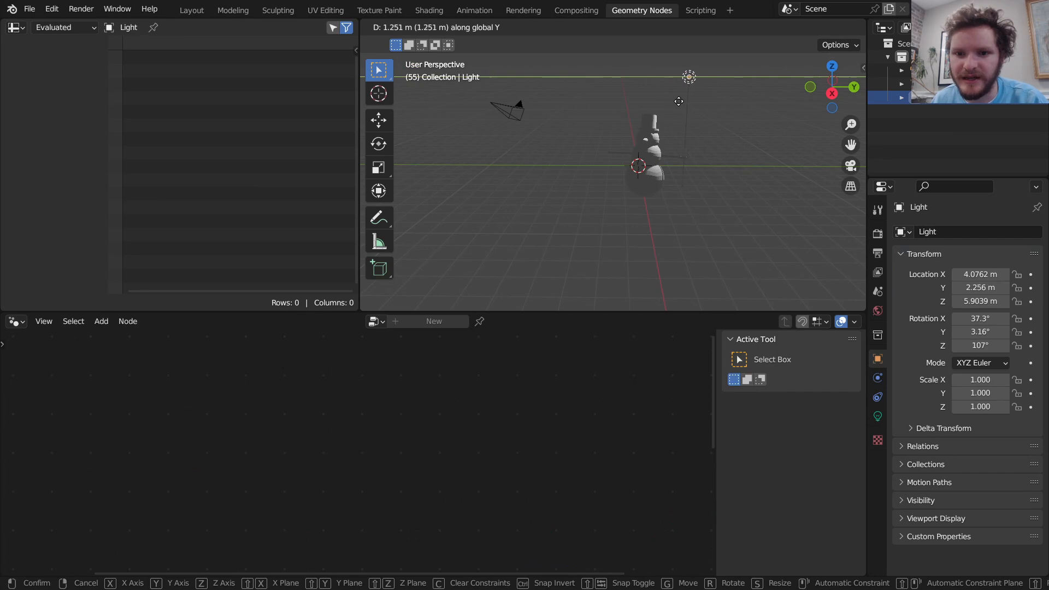
left_click(700, 135)
key("g")
key("y")
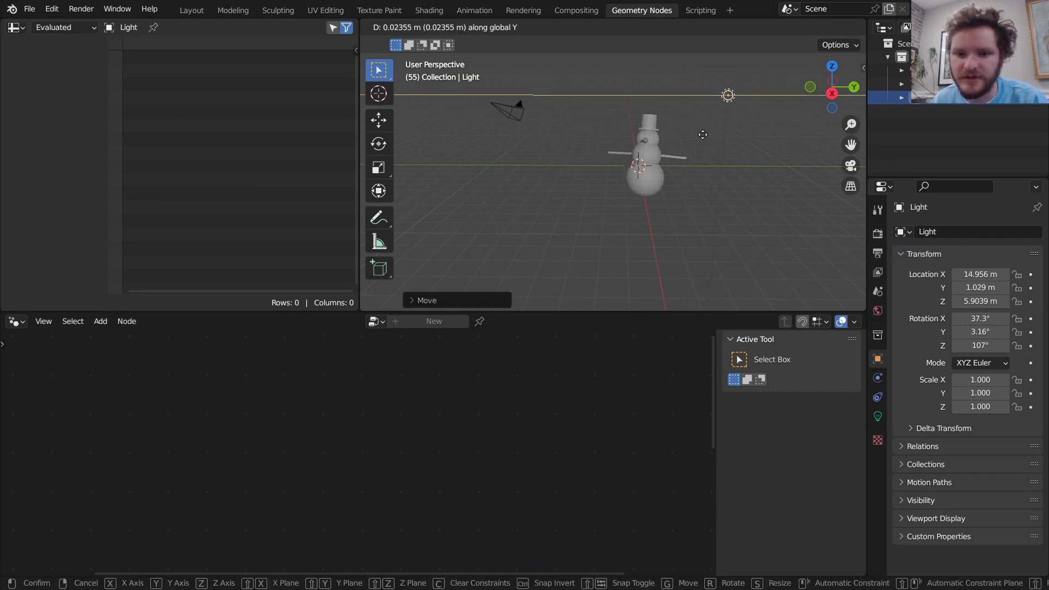
left_click(817, 124)
Step: Preview the lit snowman animation in rendered shading from a slightly different angle
key("space")
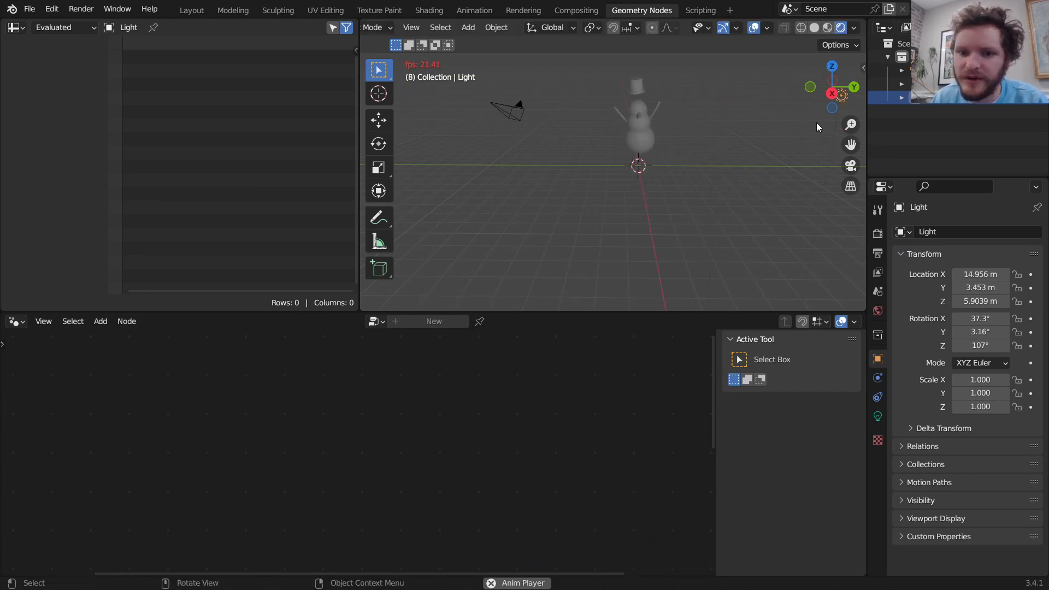
middle_click_drag(728, 169, 711, 144)
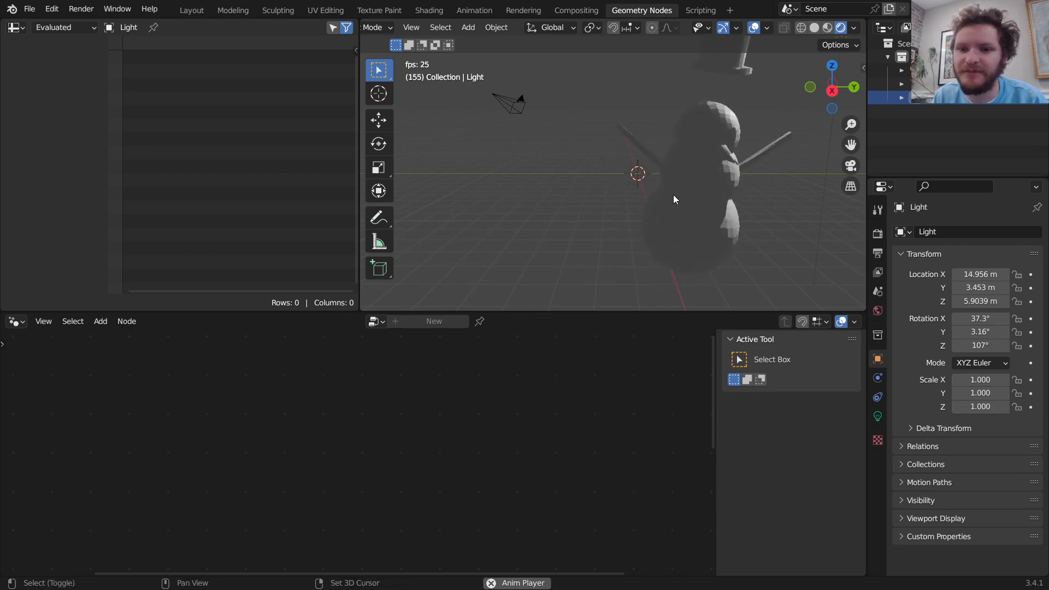
key("space")
key("F3")
left_click(639, 169)
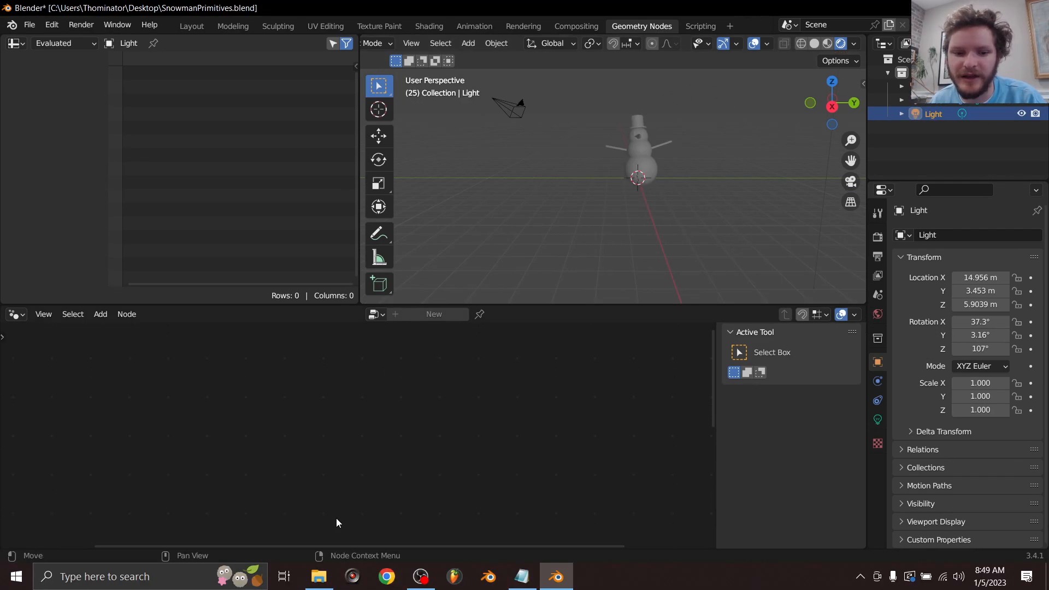
left_click(419, 580)
left_click(54, 462)
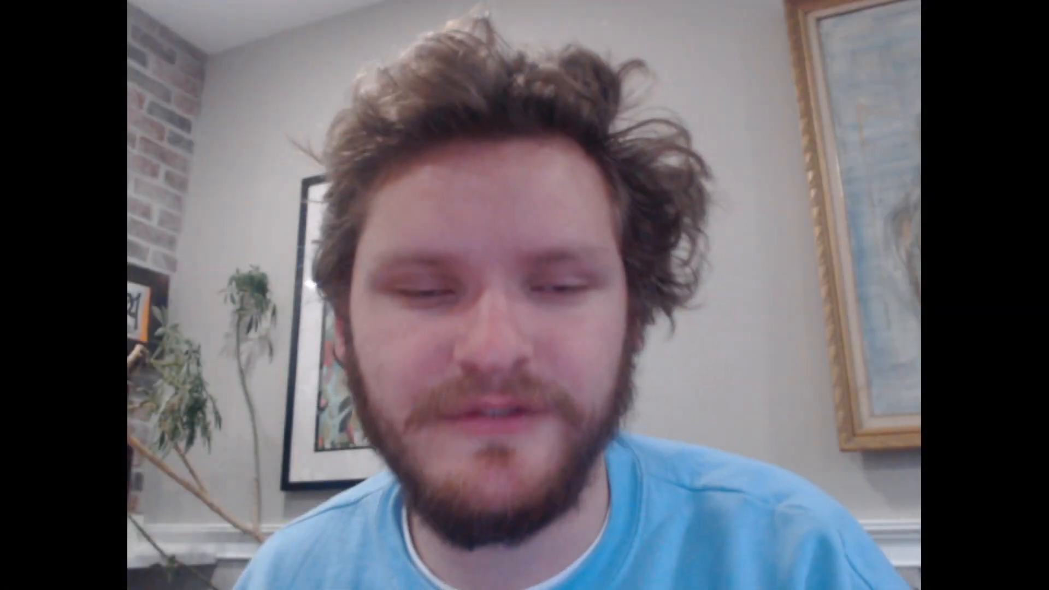